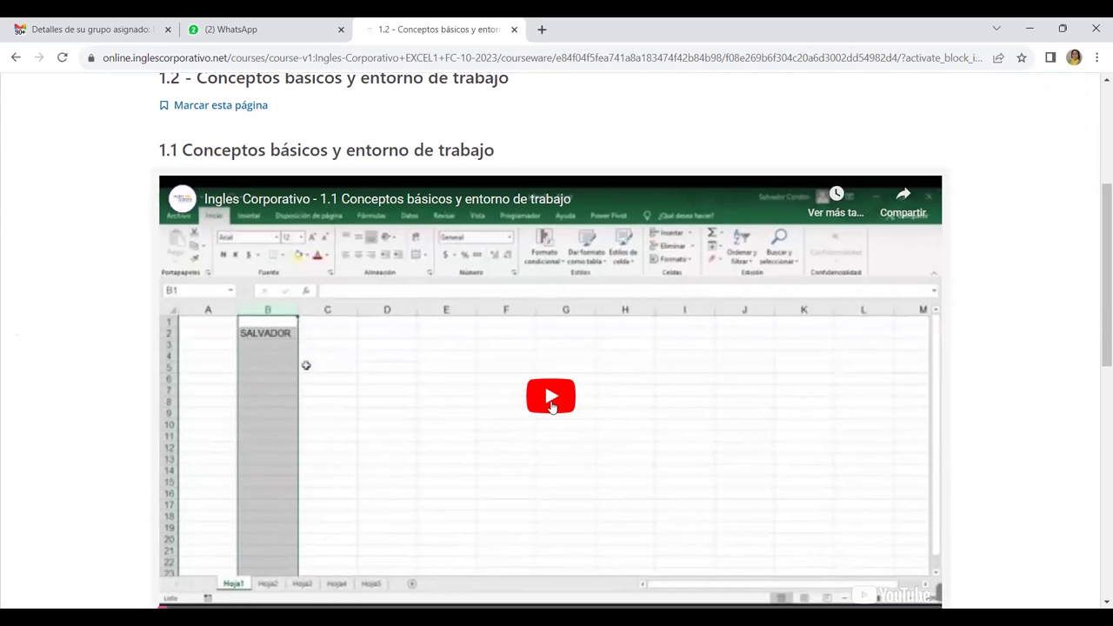
# Download the practice workbook PLANTILLA DE ACTIVIDADES - SECCIÓN 1 linked below the lesson video
pyautogui.scroll(-2, 550, 406)
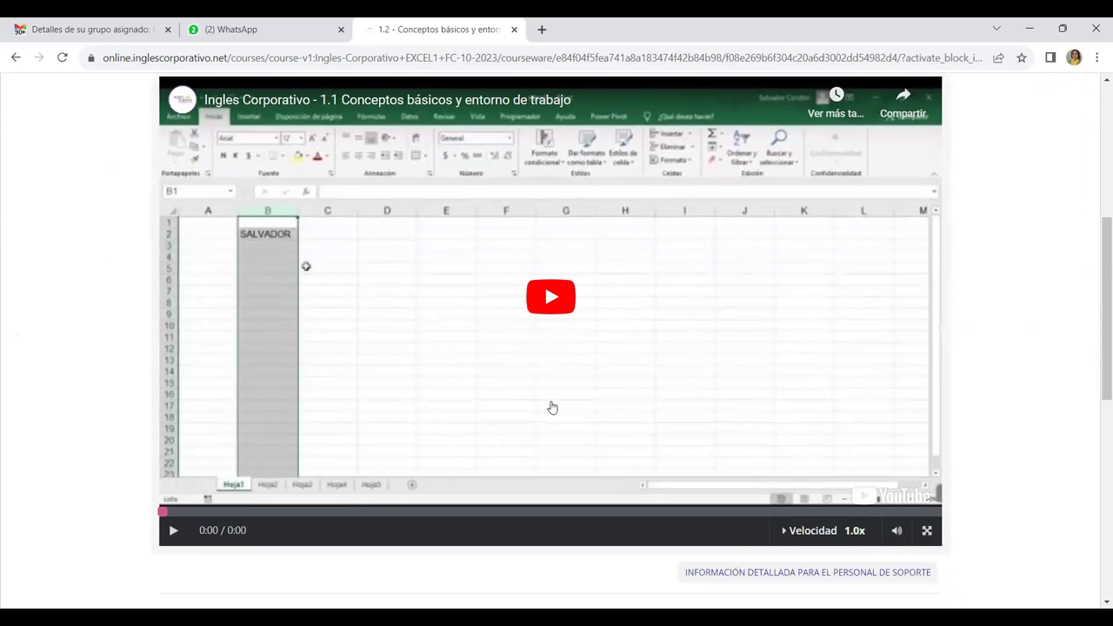
pyautogui.scroll(-3, 491, 348)
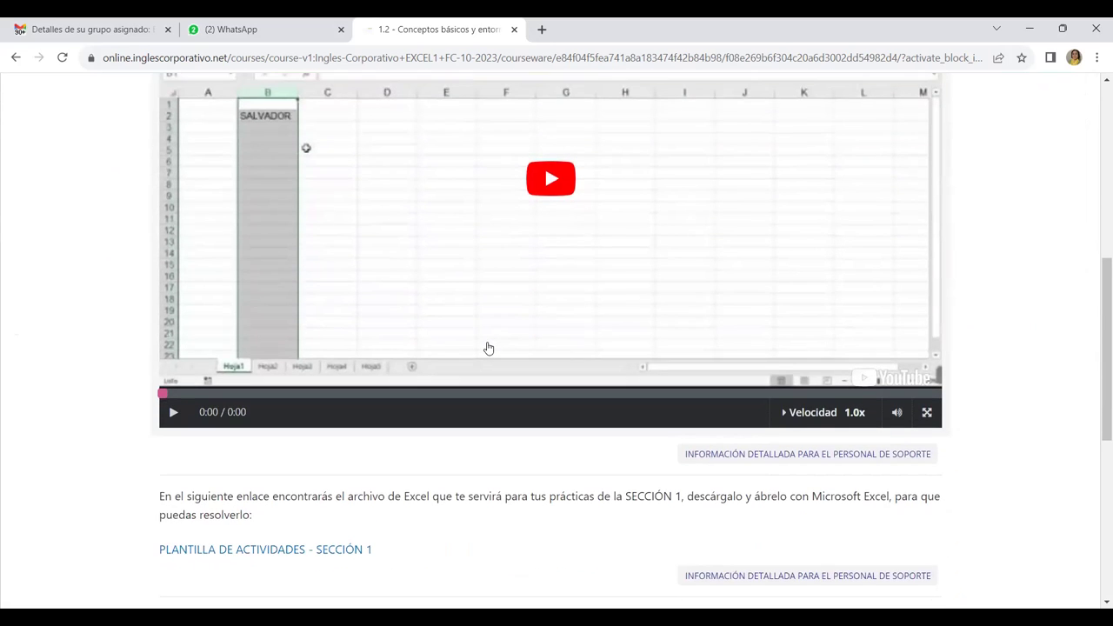
pyautogui.scroll(1, 487, 348)
pyautogui.scroll(2, 487, 348)
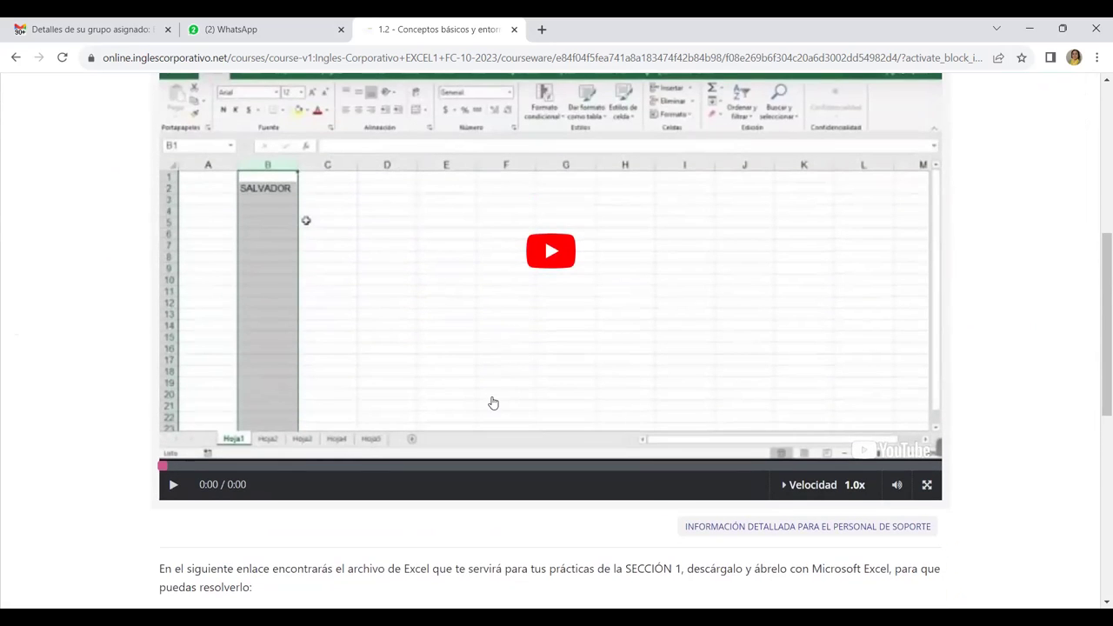
pyautogui.scroll(1, 493, 403)
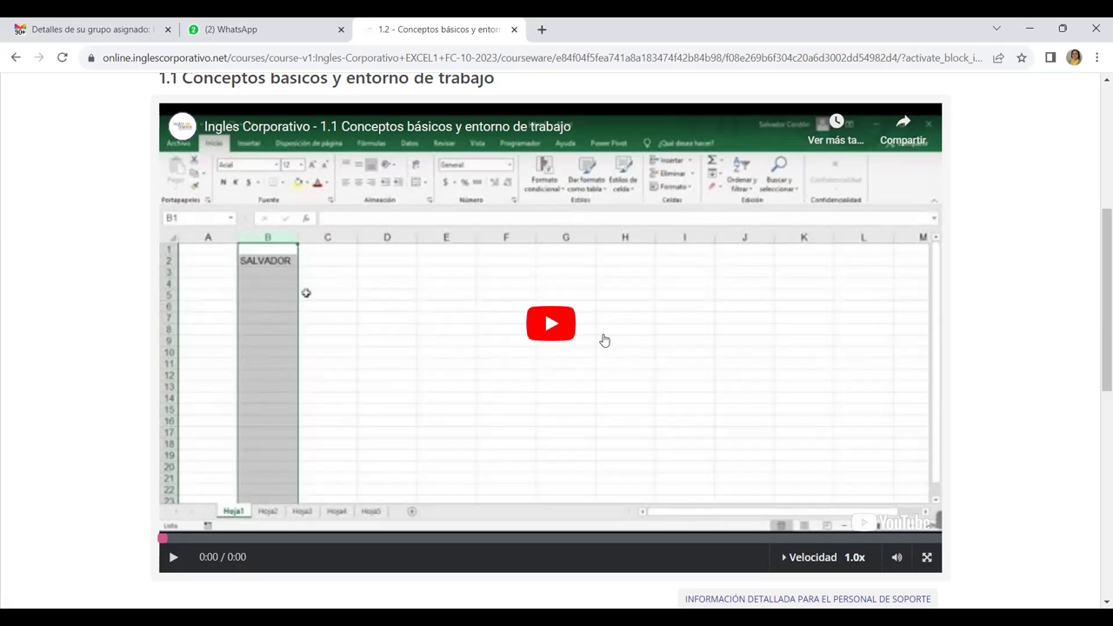
pyautogui.scroll(-3, 602, 345)
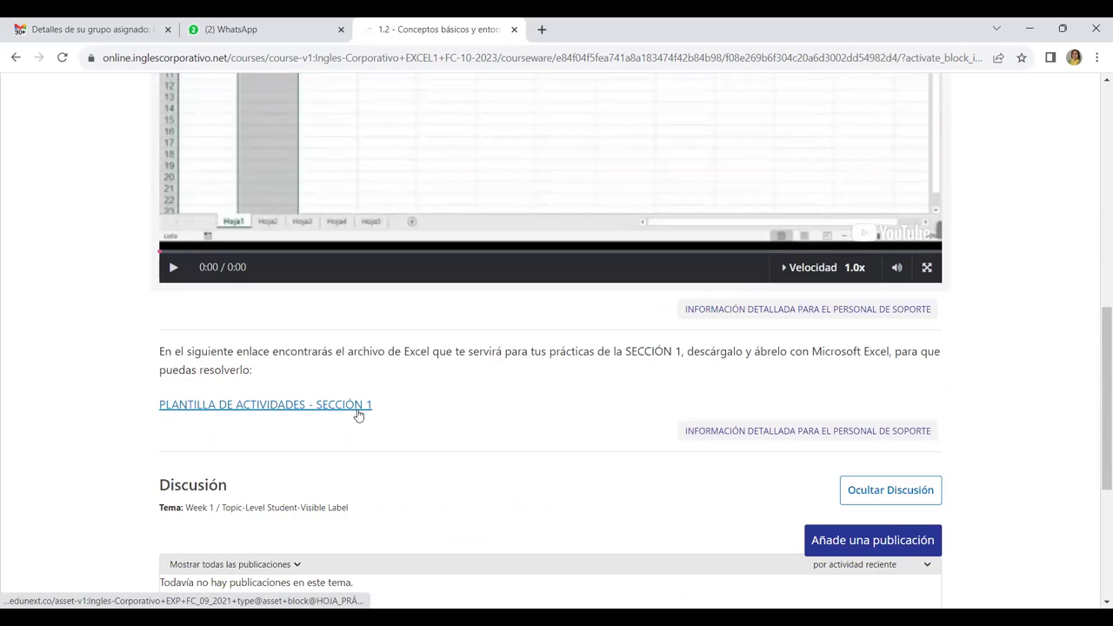
pyautogui.click(340, 406)
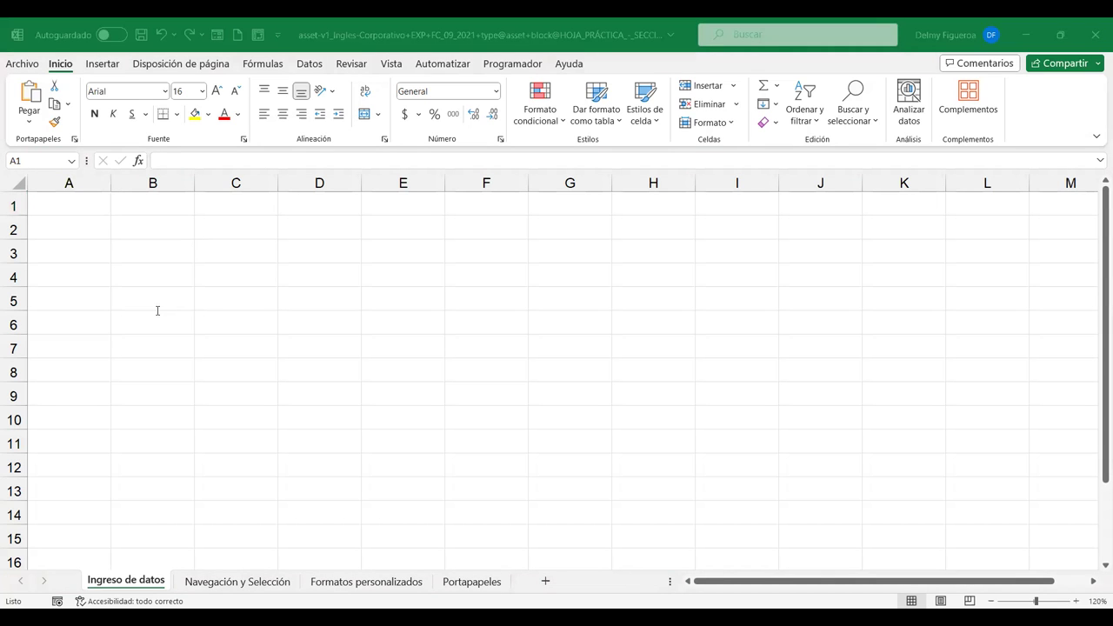
# On the Ingreso de datos sheet in Excel, enter 1995 in cell A1 and 1.995 in cell A2
pyautogui.write('1995')
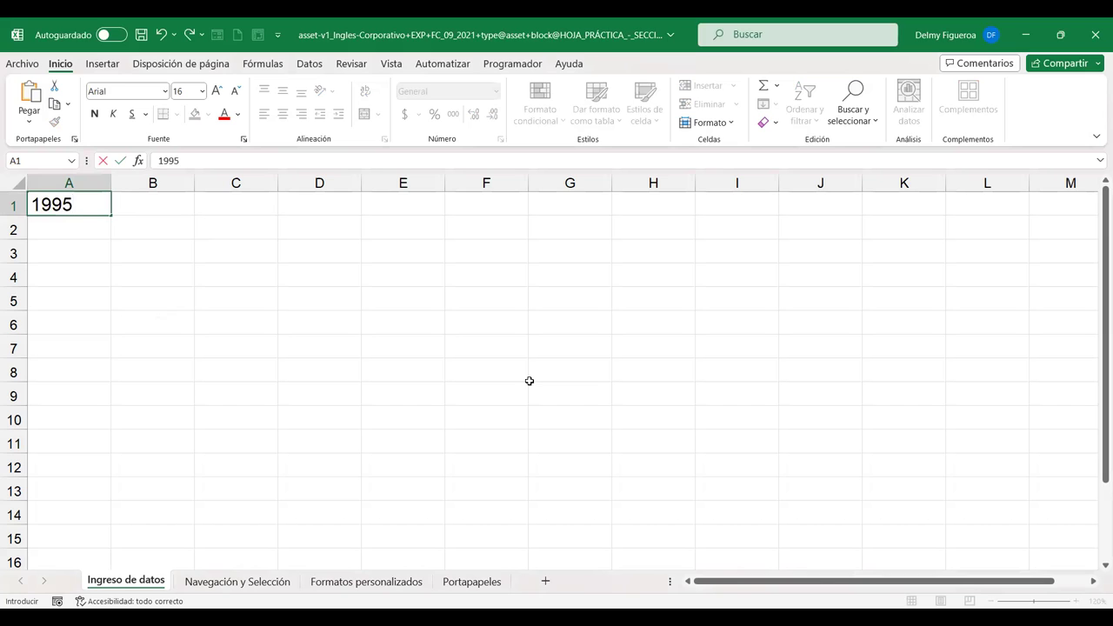
pyautogui.press('Return')
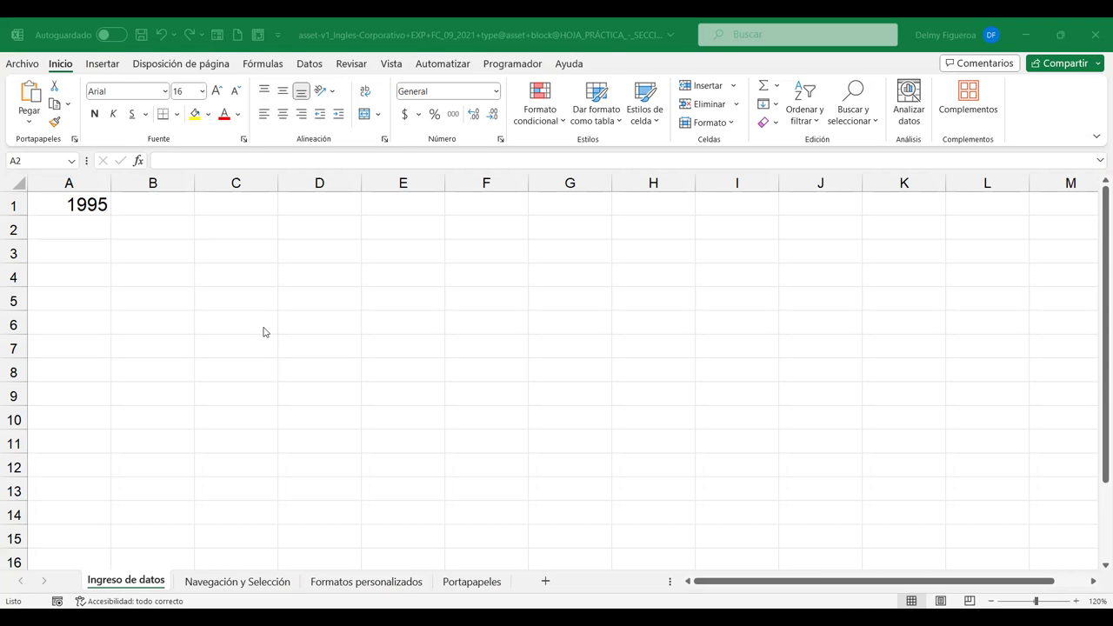
pyautogui.write('1.995')
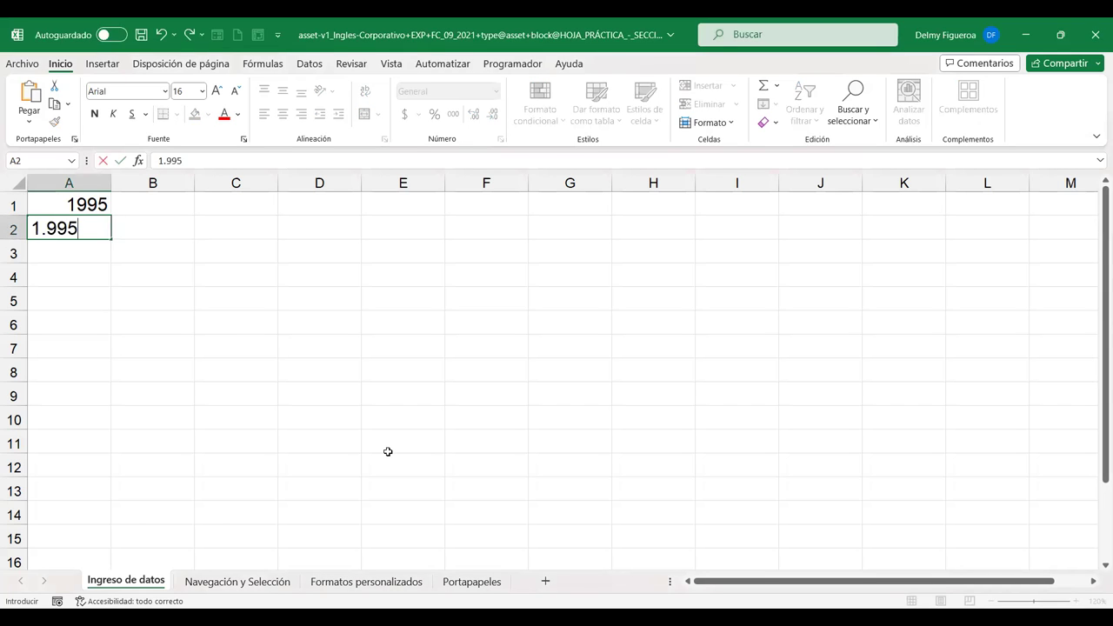
pyautogui.press('Return')
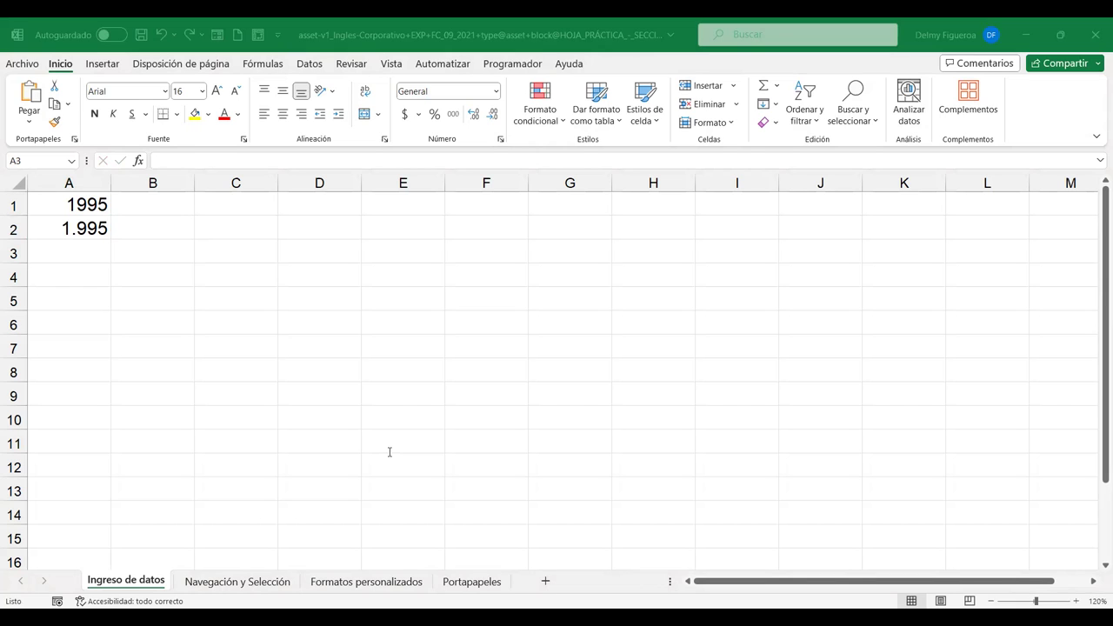
# Enter 1995,12 with a comma in cell A3 and widen column A
pyautogui.write('1995')
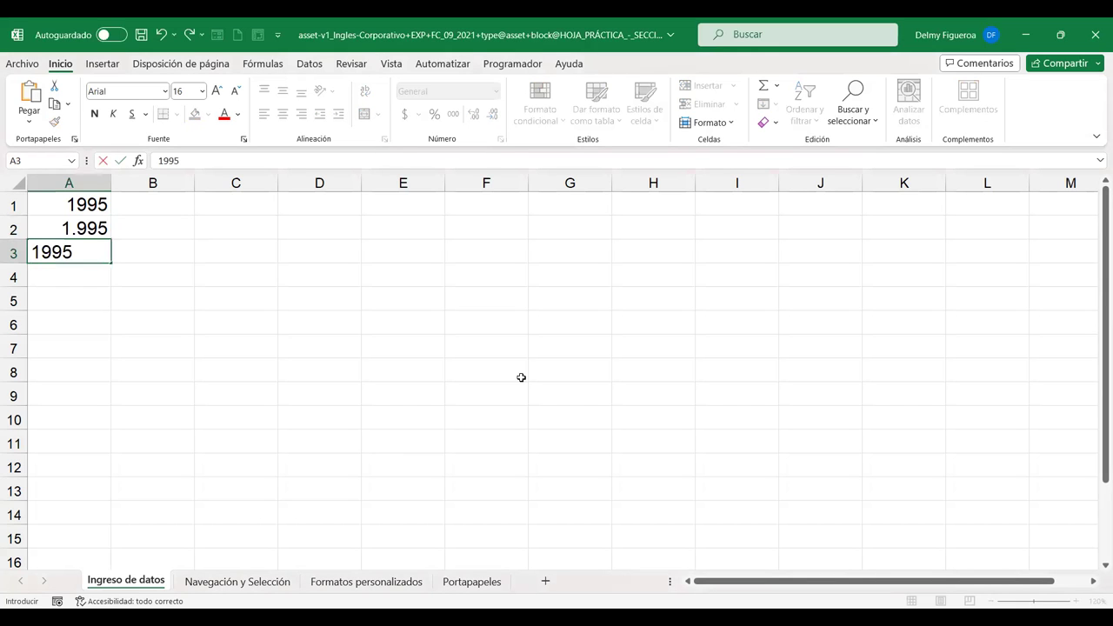
pyautogui.write(',12')
pyautogui.press('Return')
pyautogui.moveTo(110, 184); pyautogui.dragTo(161, 252)
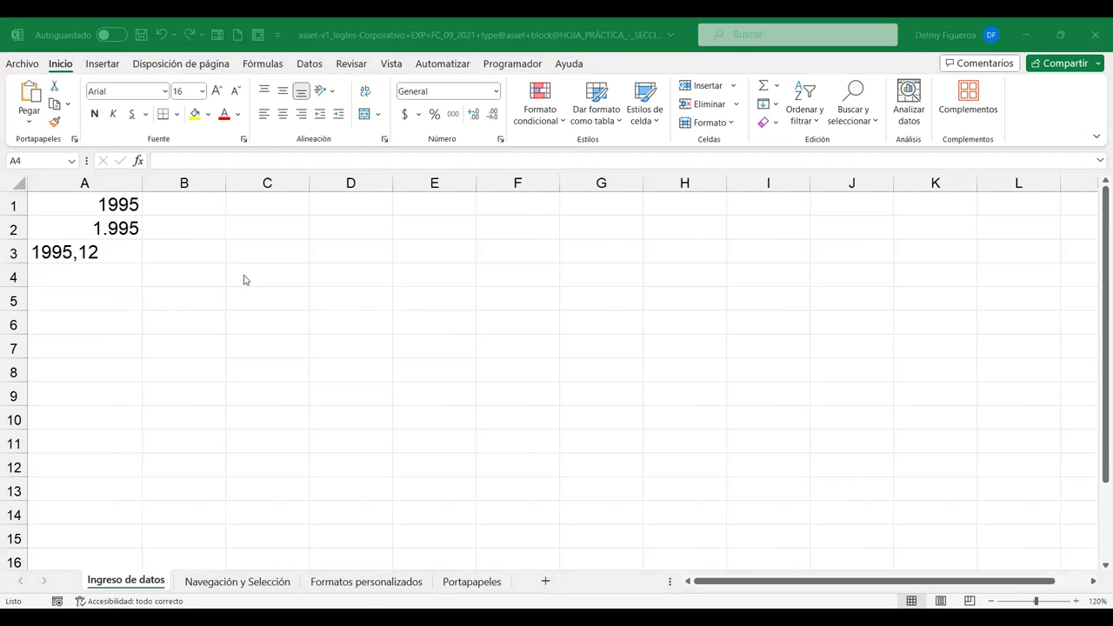
pyautogui.click(136, 277)
pyautogui.write('12345678901234')
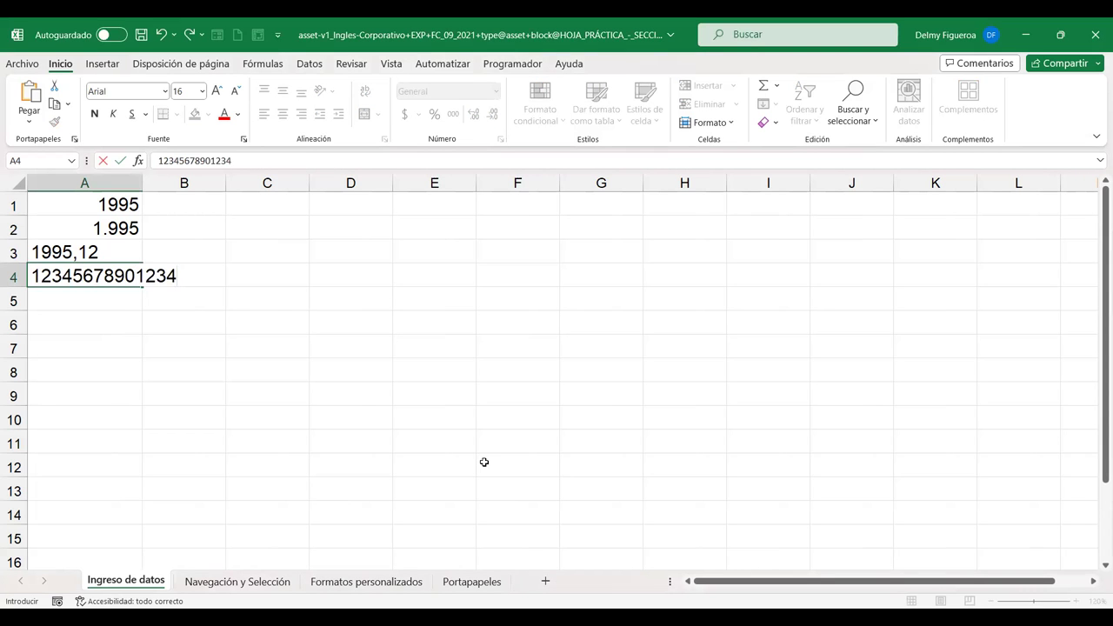
pyautogui.press('Return')
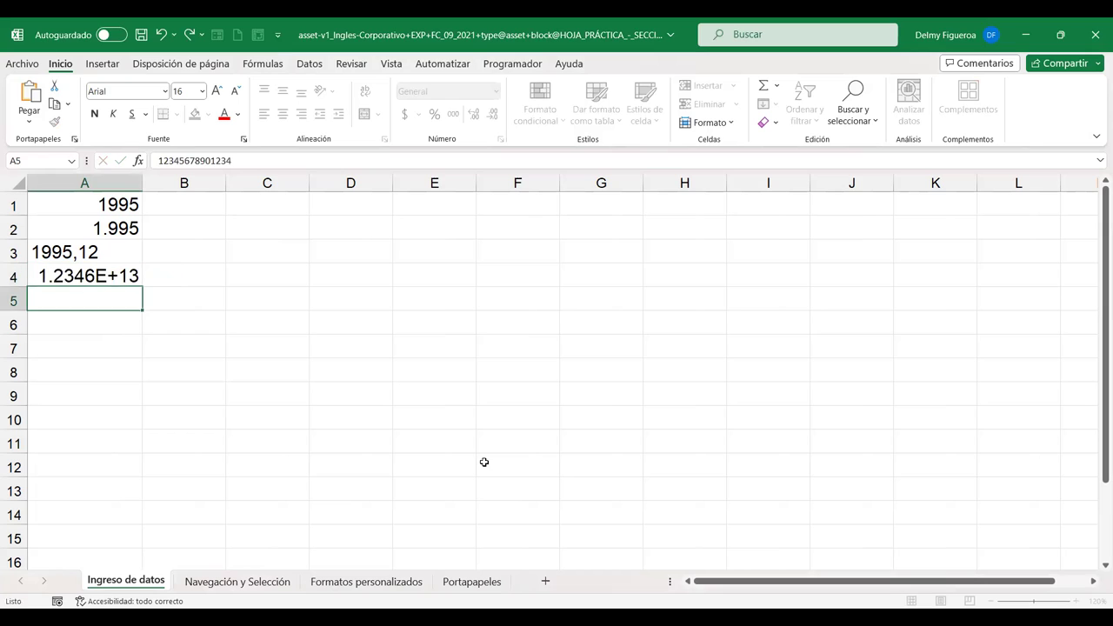
pyautogui.click(103, 275)
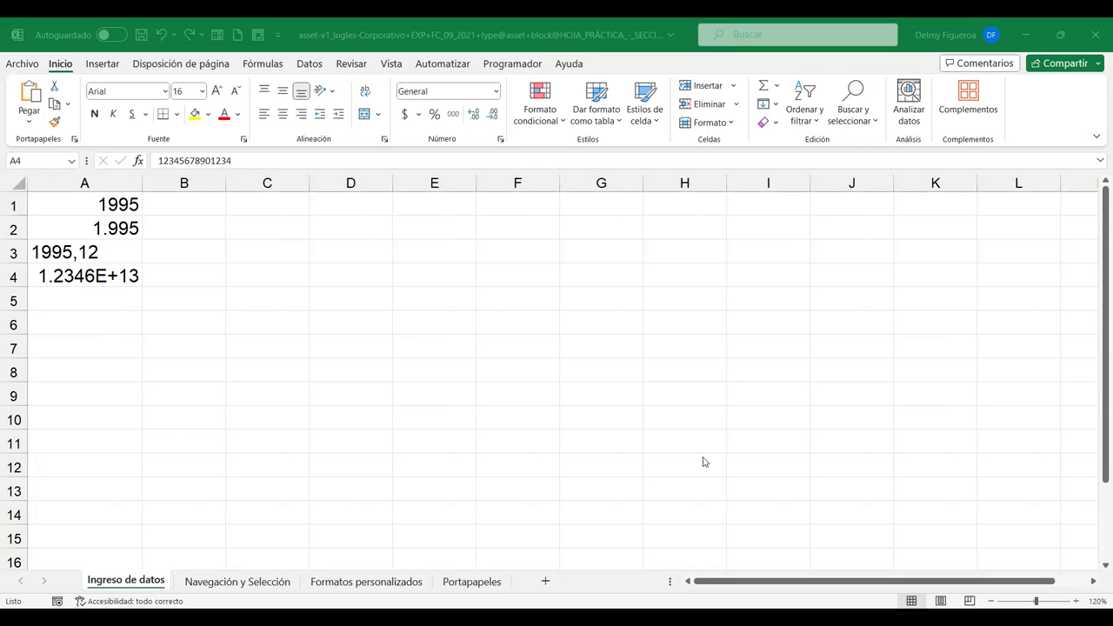
pyautogui.press('Return')
# Enter the negative number -2950 in cell A5 and widen column A slightly
pyautogui.write('-2950')
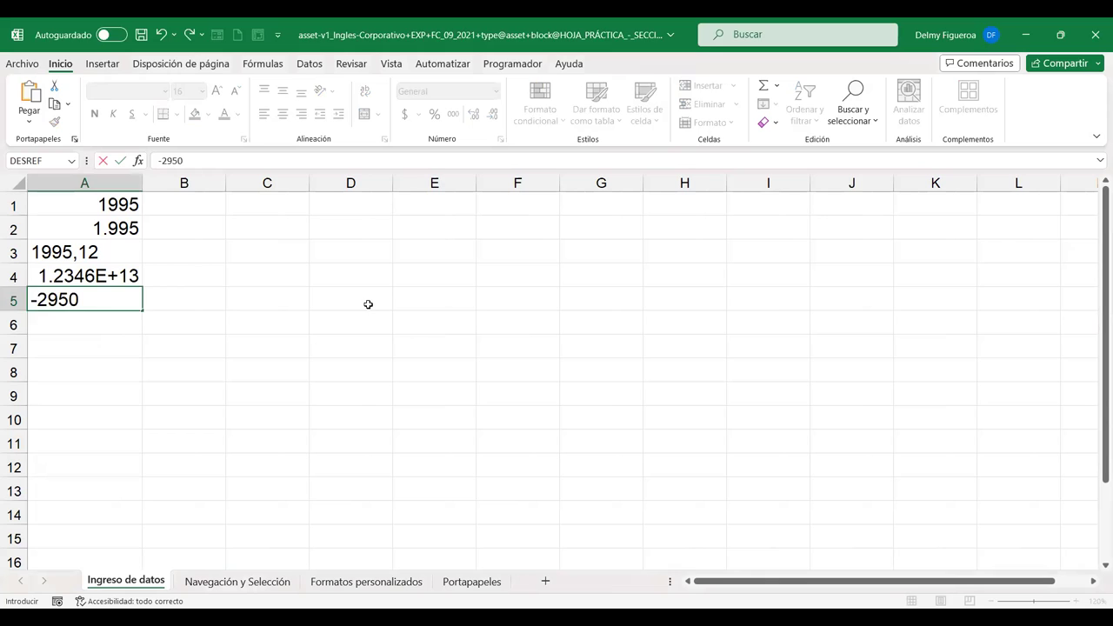
pyautogui.press('Return')
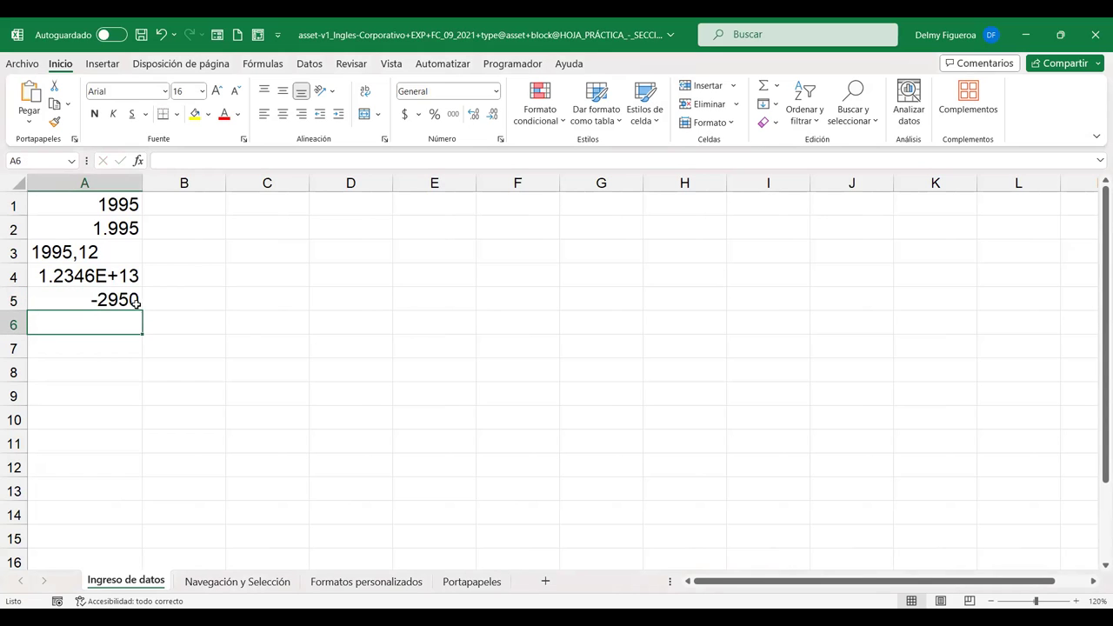
pyautogui.moveTo(144, 185); pyautogui.dragTo(153, 185)
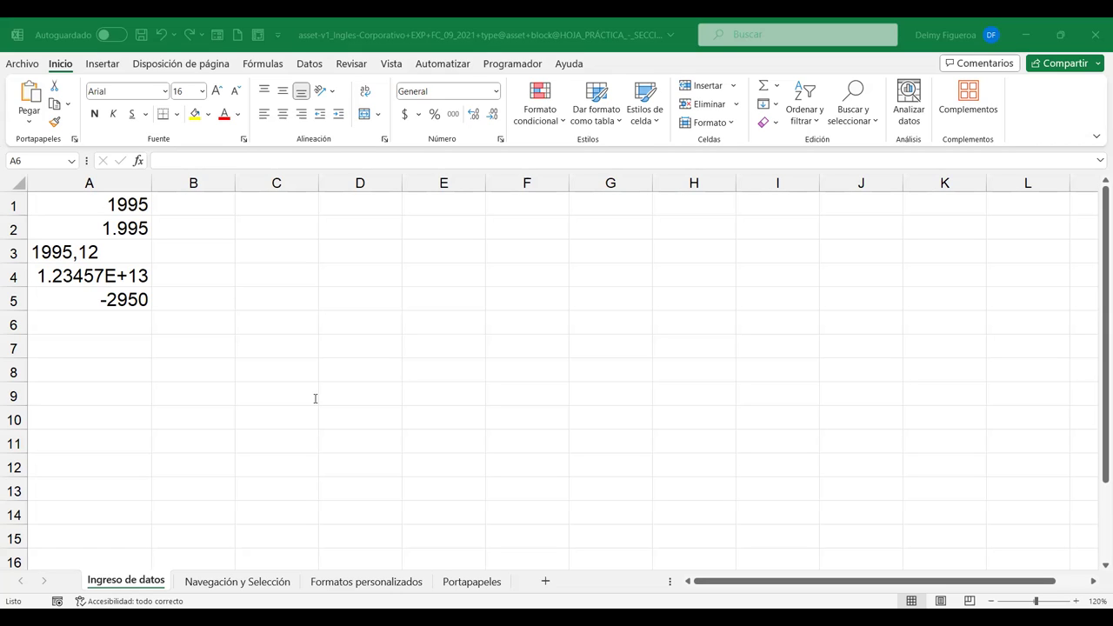
# Enter (2950) in parentheses in cell A6 and the percentage 12% in cell A7
pyautogui.write('(2950)')
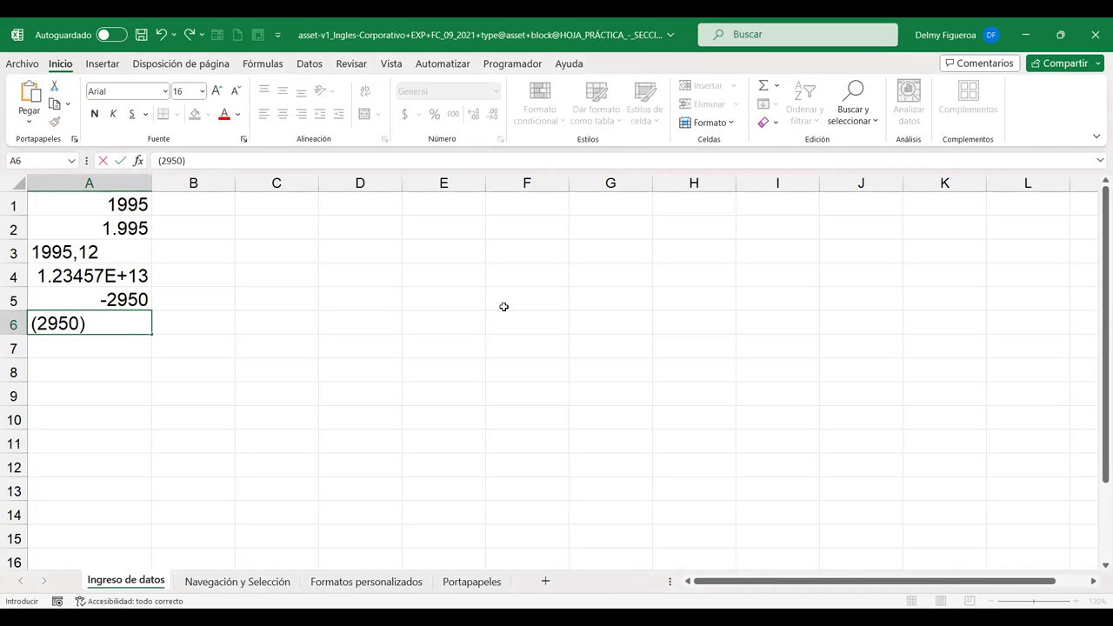
pyautogui.press('Return')
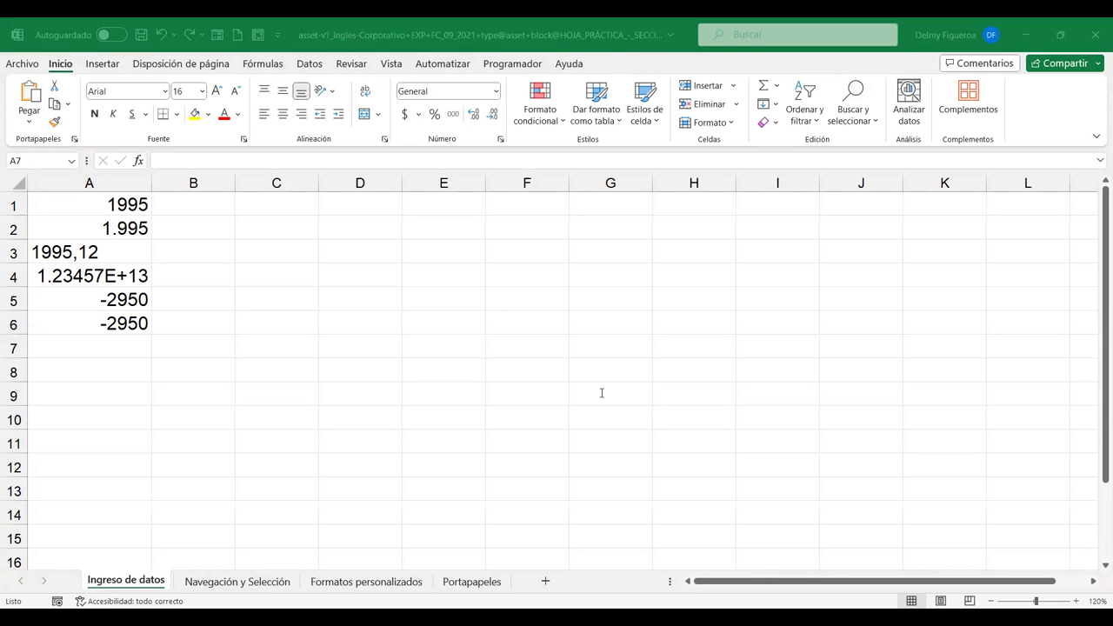
pyautogui.hotkey('alt', 'Tab')
pyautogui.write('12')
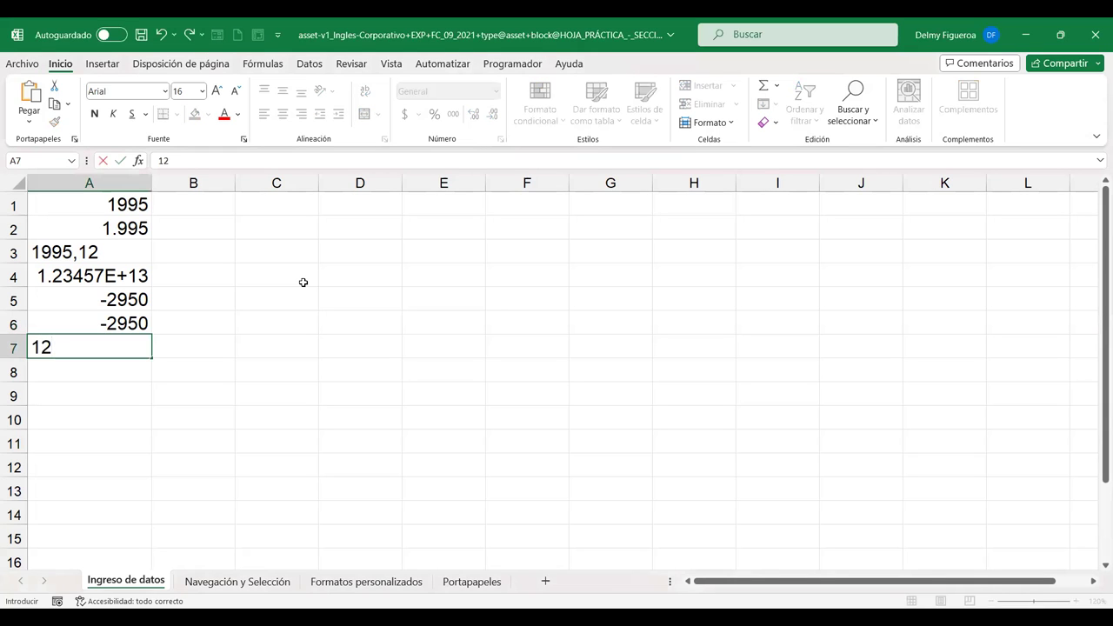
pyautogui.write('%')
pyautogui.press('Return')
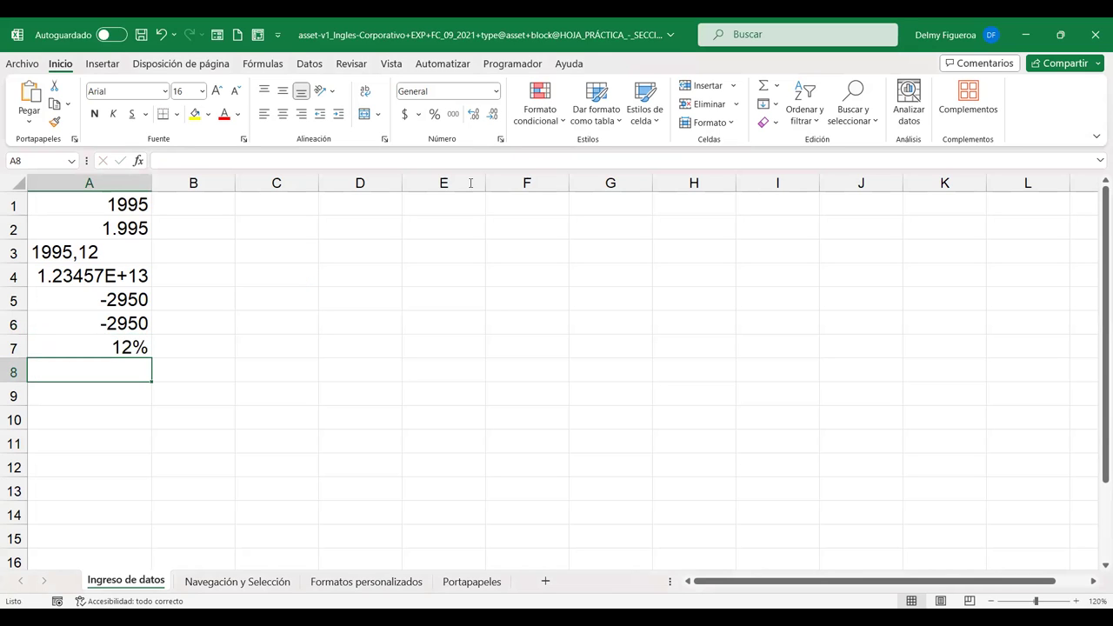
# Enter the percentage with a decimal comma, 12,7%, in cell A8
pyautogui.hotkey('alt', 'Tab')
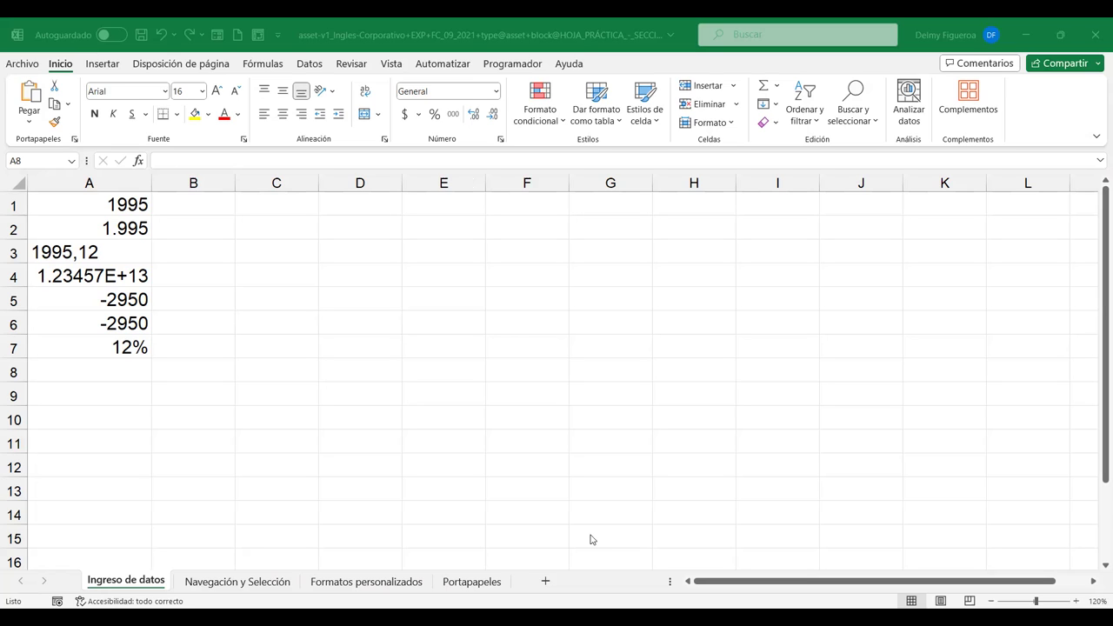
pyautogui.write('12,7')
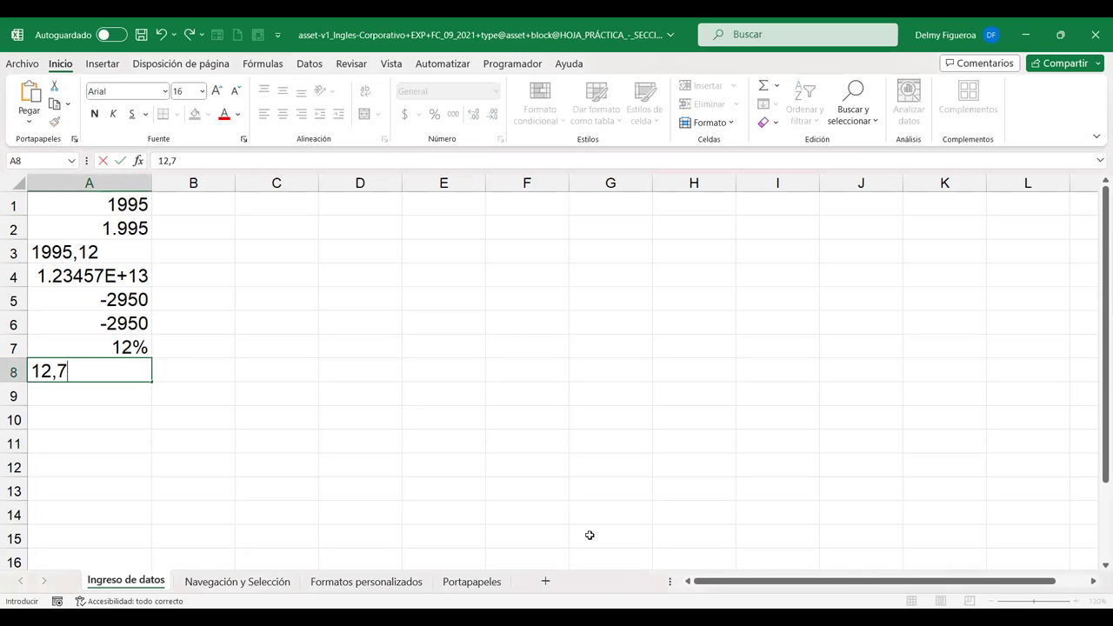
pyautogui.write('%')
pyautogui.press('Return')
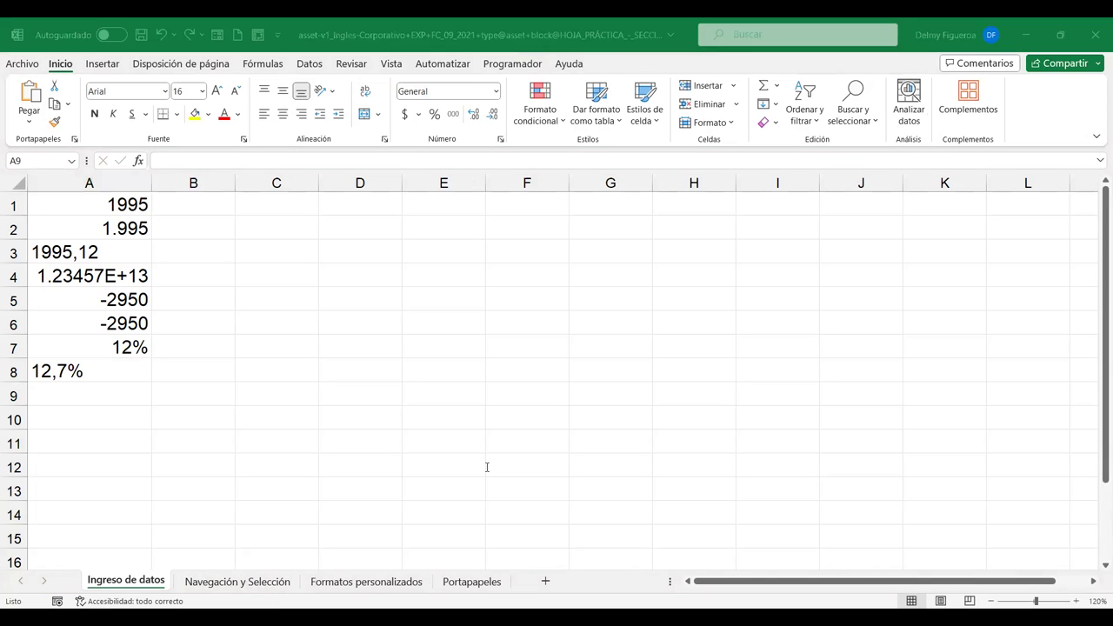
# Enter the percentage with a decimal point, 12.7%, in cell B8 beside the comma version
pyautogui.press('Up')
pyautogui.press('Right')
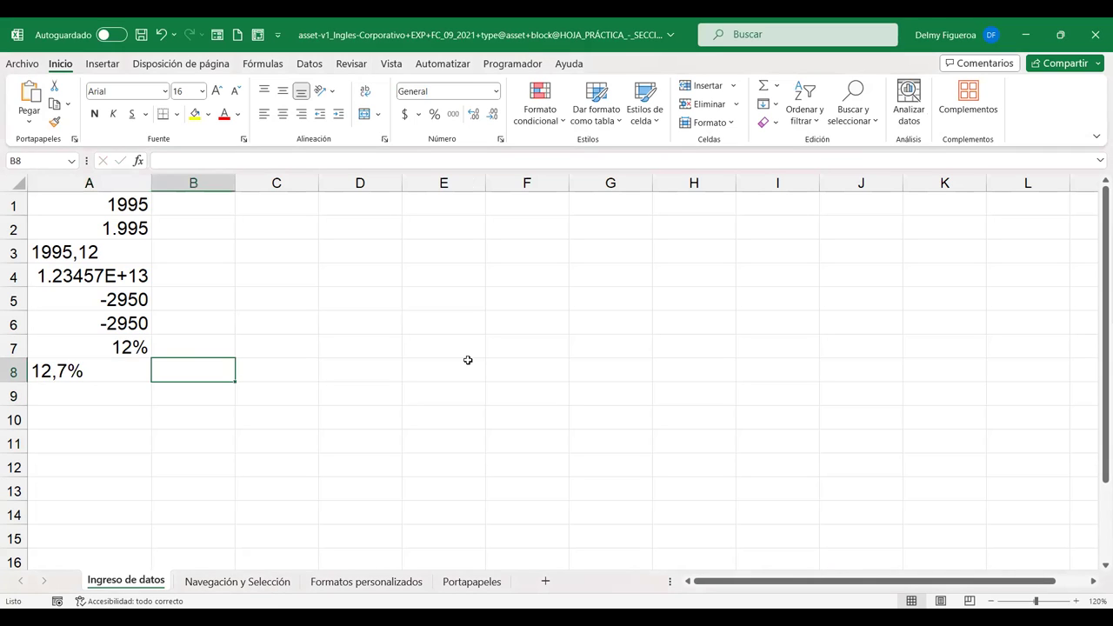
pyautogui.write('12.')
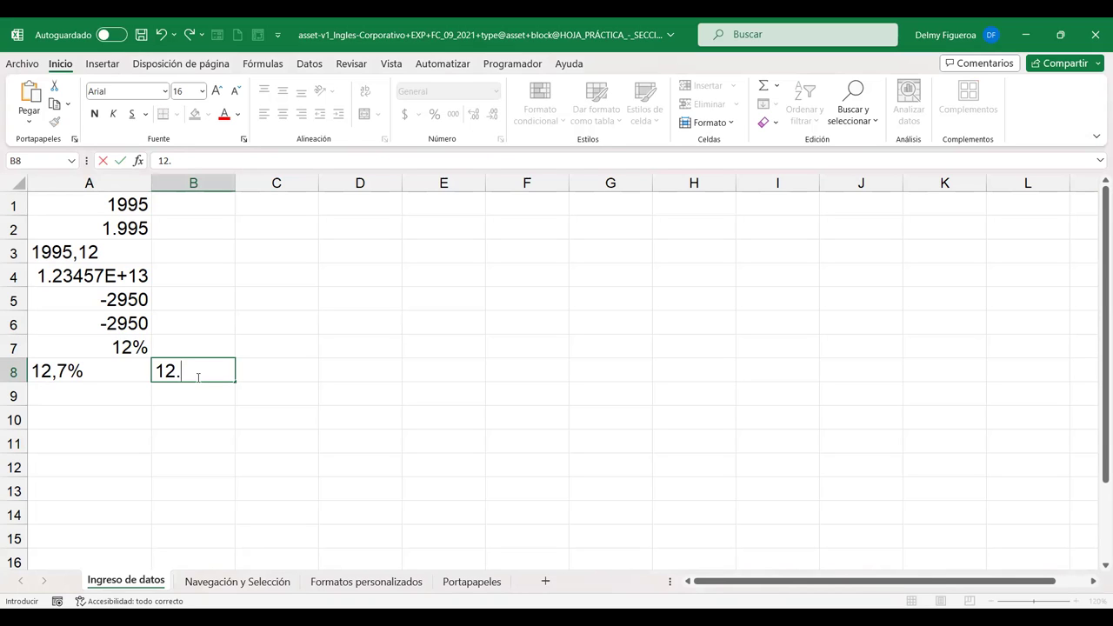
pyautogui.write('7%')
pyautogui.press('Return')
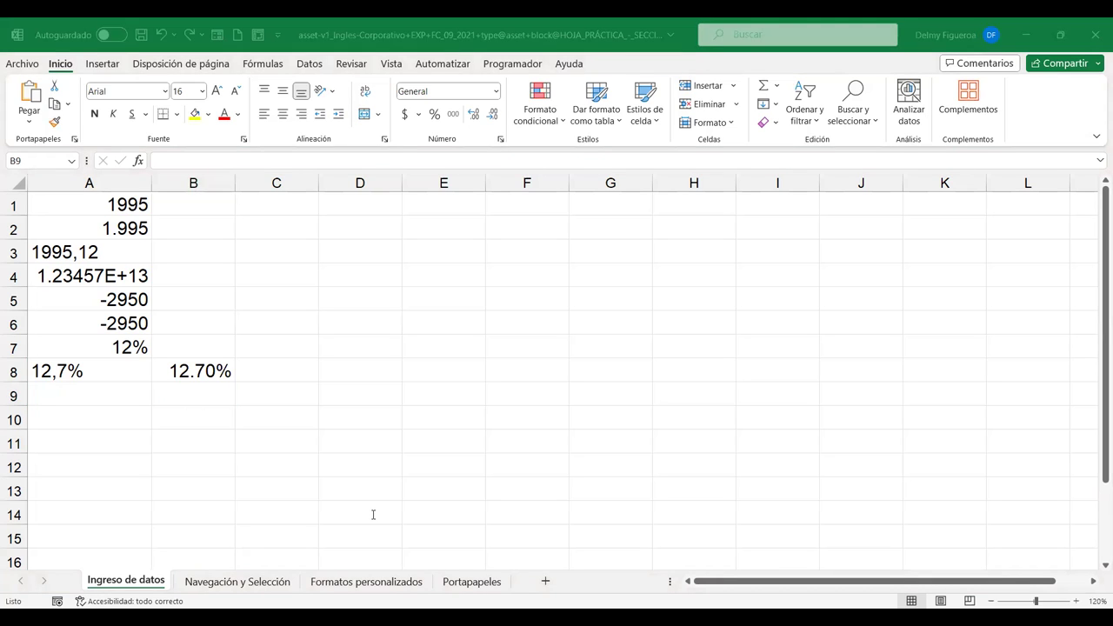
# Enter the plain number 1200 in cell A9 and reselect that cell
pyautogui.click(100, 394)
pyautogui.write('1200')
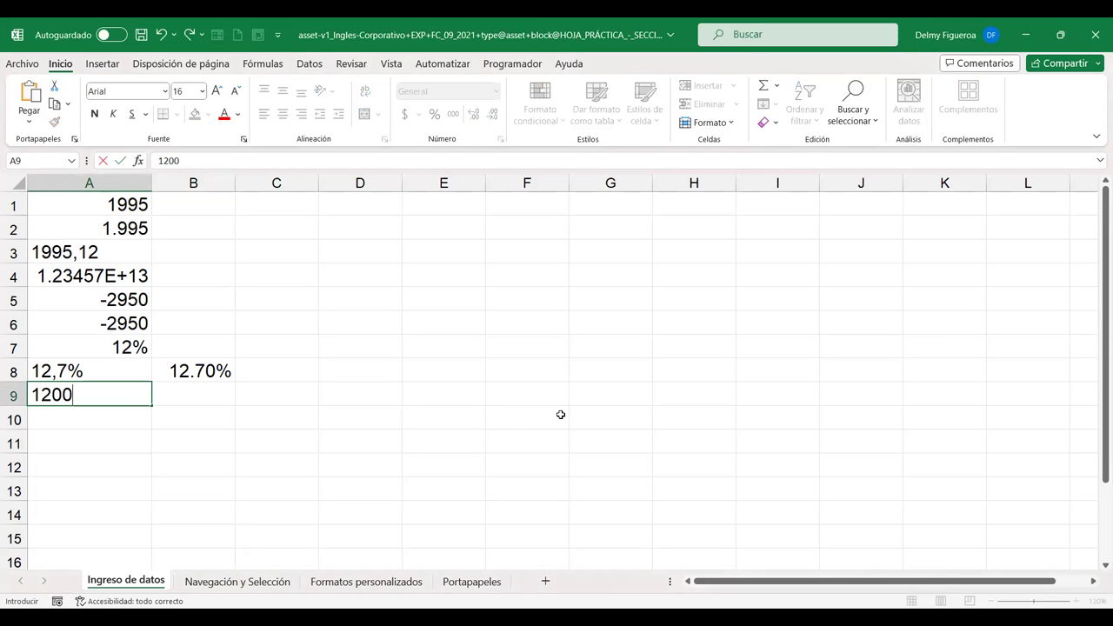
pyautogui.press('Tab')
pyautogui.press('Left')
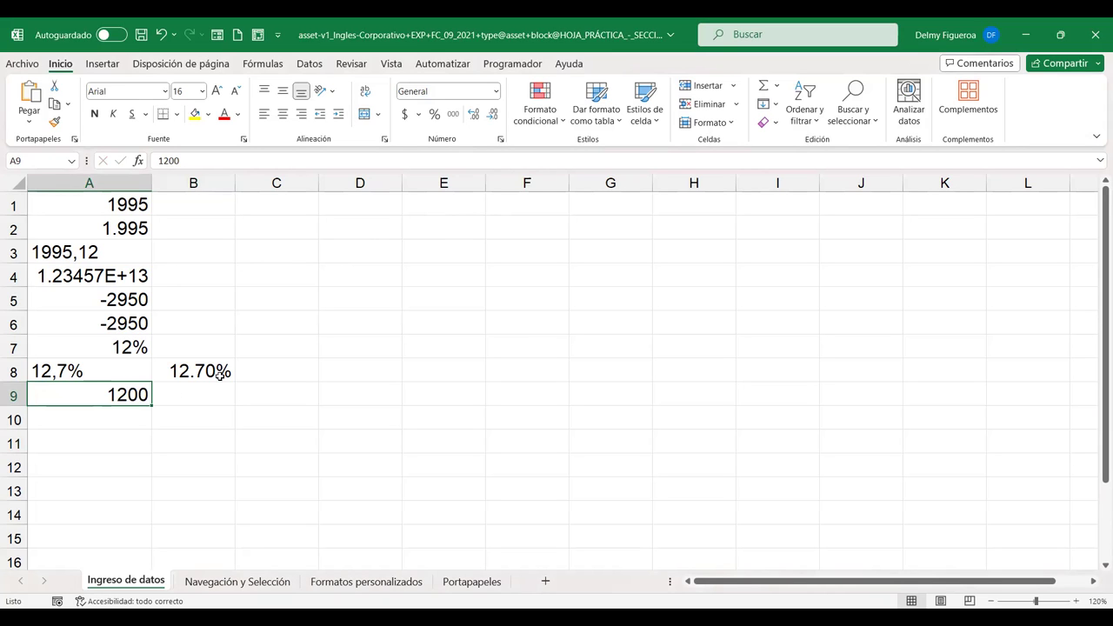
# Replace the content of cell A9 with the currency amount $1200 and keep the cell selected
pyautogui.write('$')
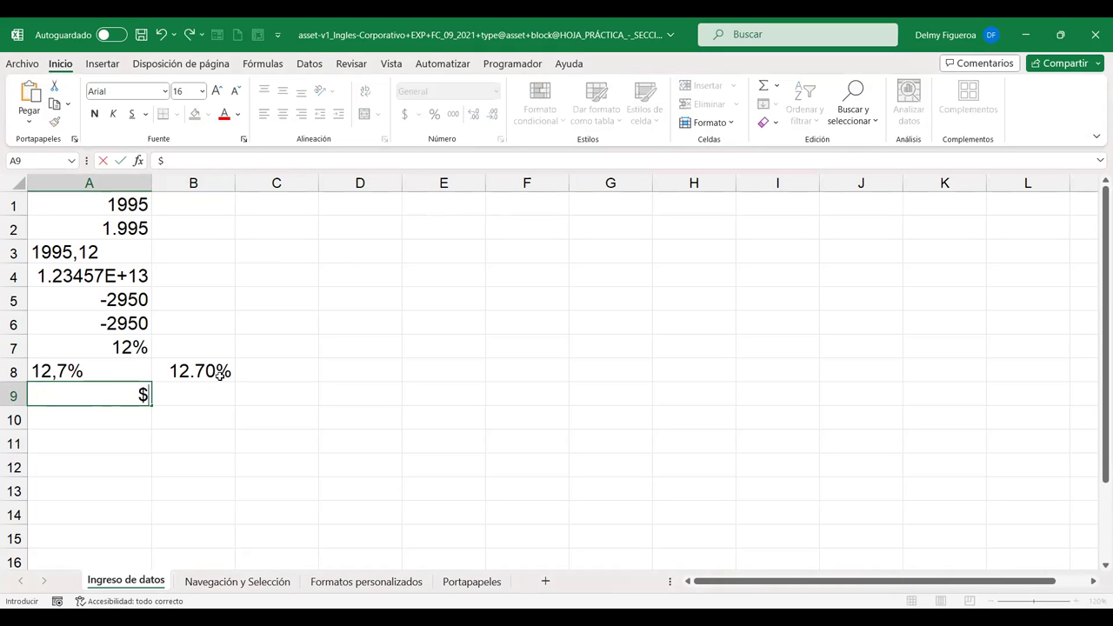
pyautogui.write('1200')
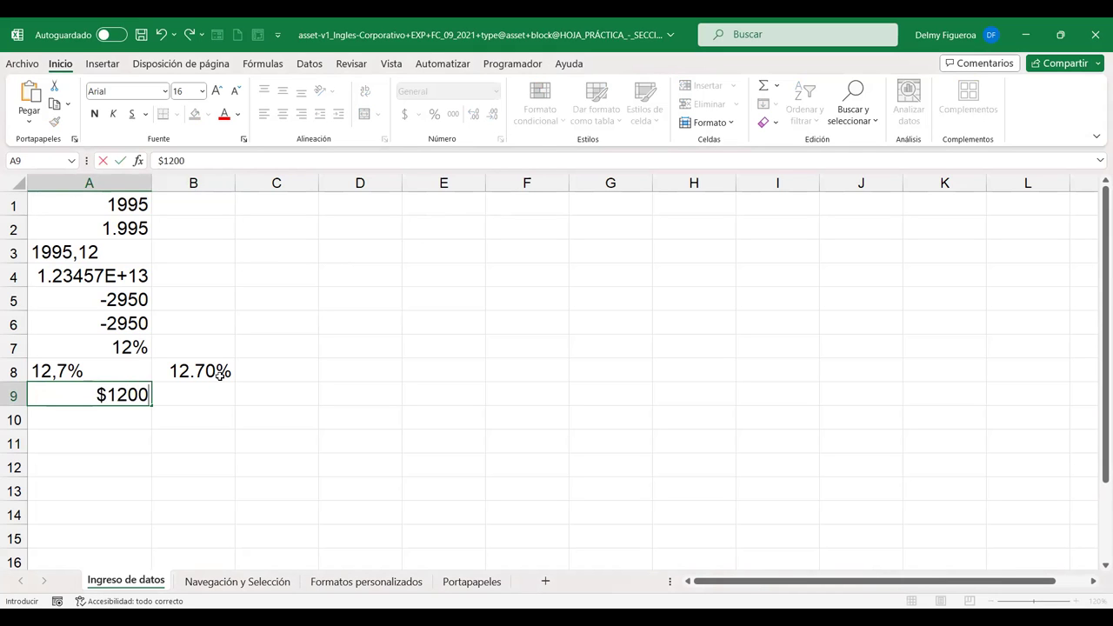
pyautogui.press('Tab')
pyautogui.press('Left')
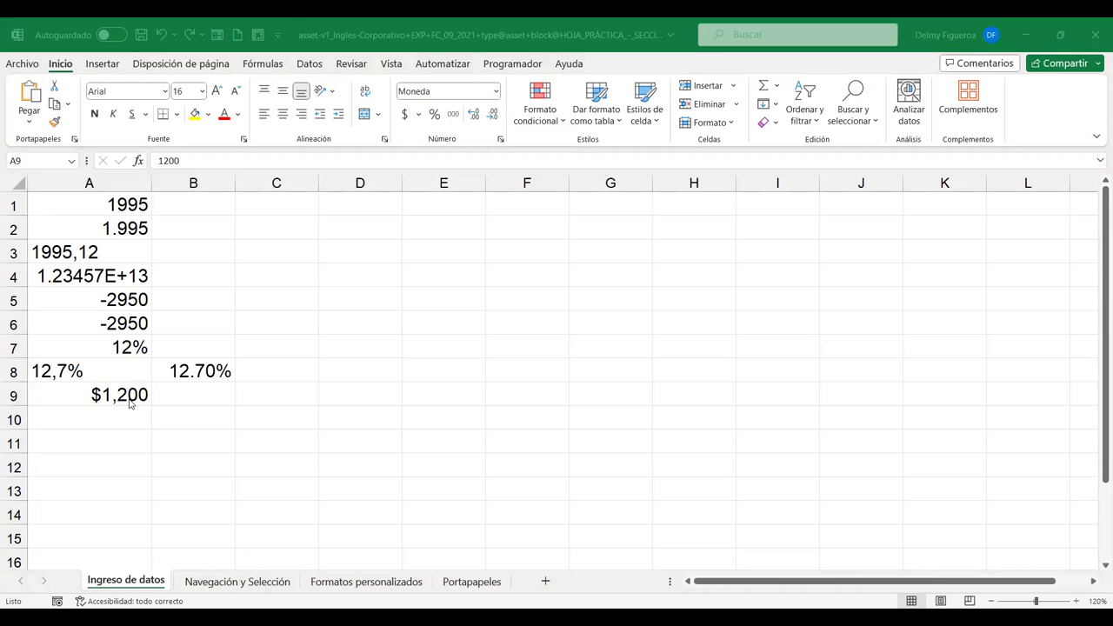
# Enter the date 12/12 in cell A10
pyautogui.click(82, 418)
pyautogui.write('12/12')
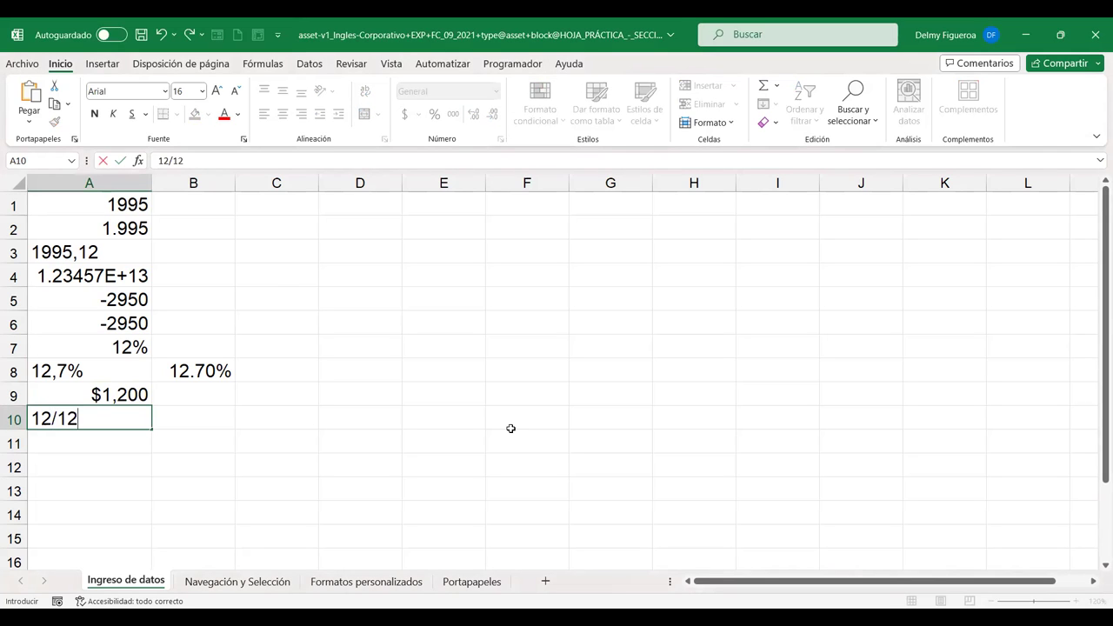
pyautogui.press('Return')
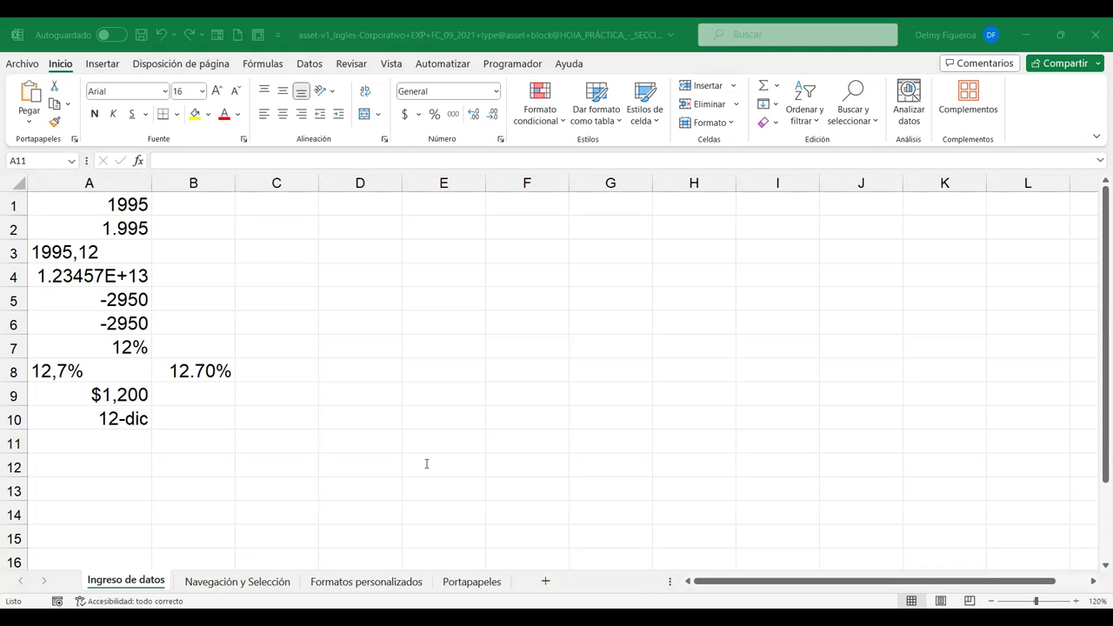
# Replace the date in cell A10 with the fraction 0 12/12, including the leading zero and space
pyautogui.press('Up')
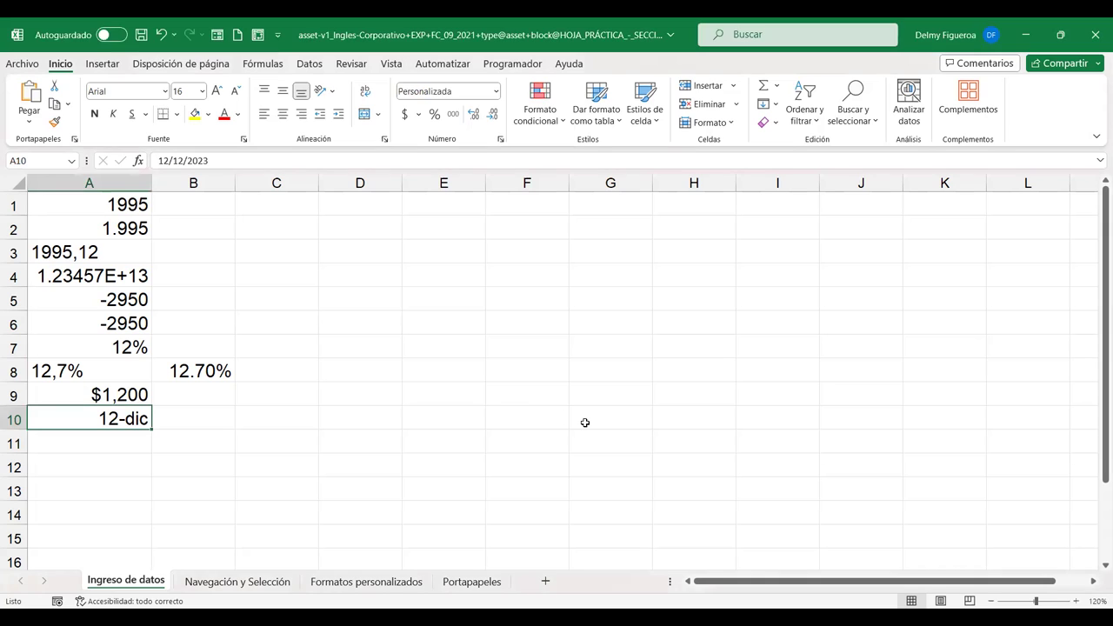
pyautogui.write('0 12/12')
pyautogui.press('Return')
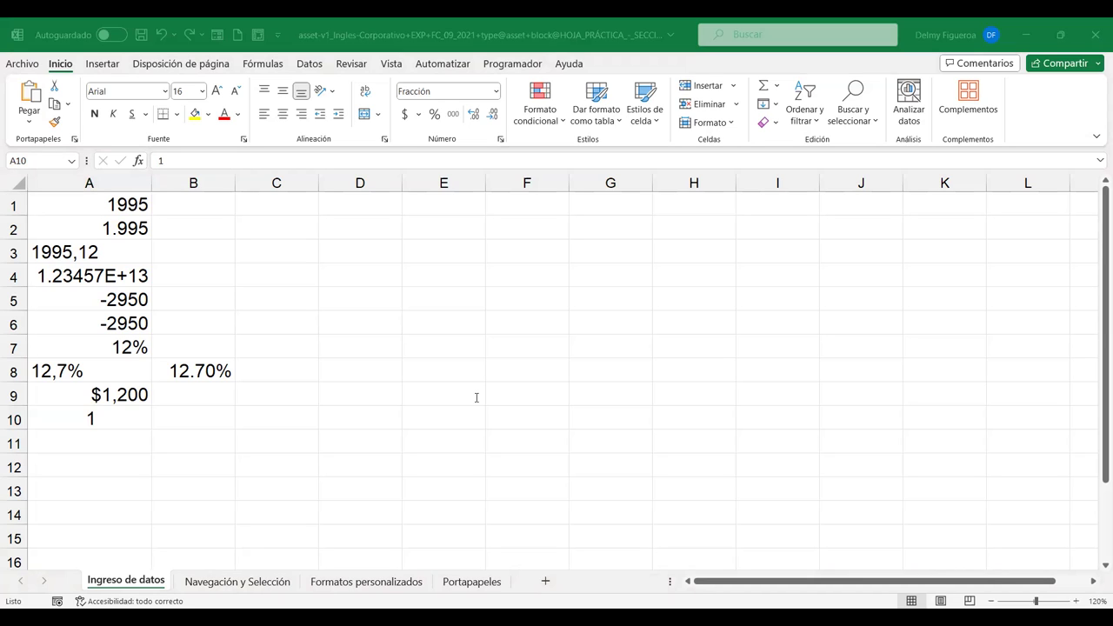
# Enter the fraction 0 1/3 in cell A11 and reselect that cell to check its stored value
pyautogui.click(92, 446)
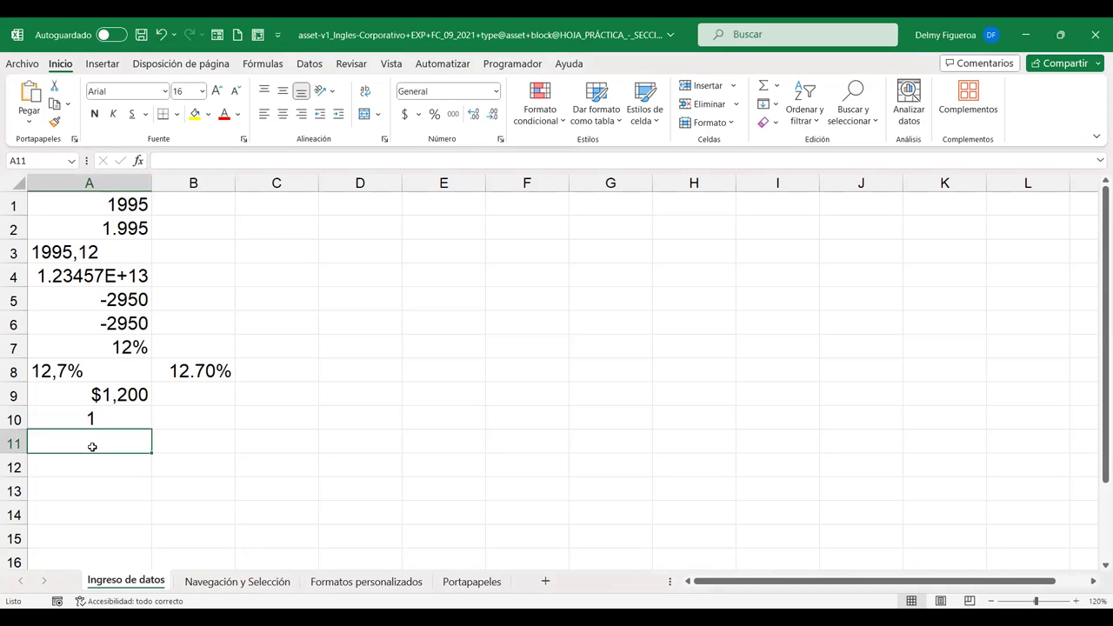
pyautogui.hotkey('alt', 'Tab')
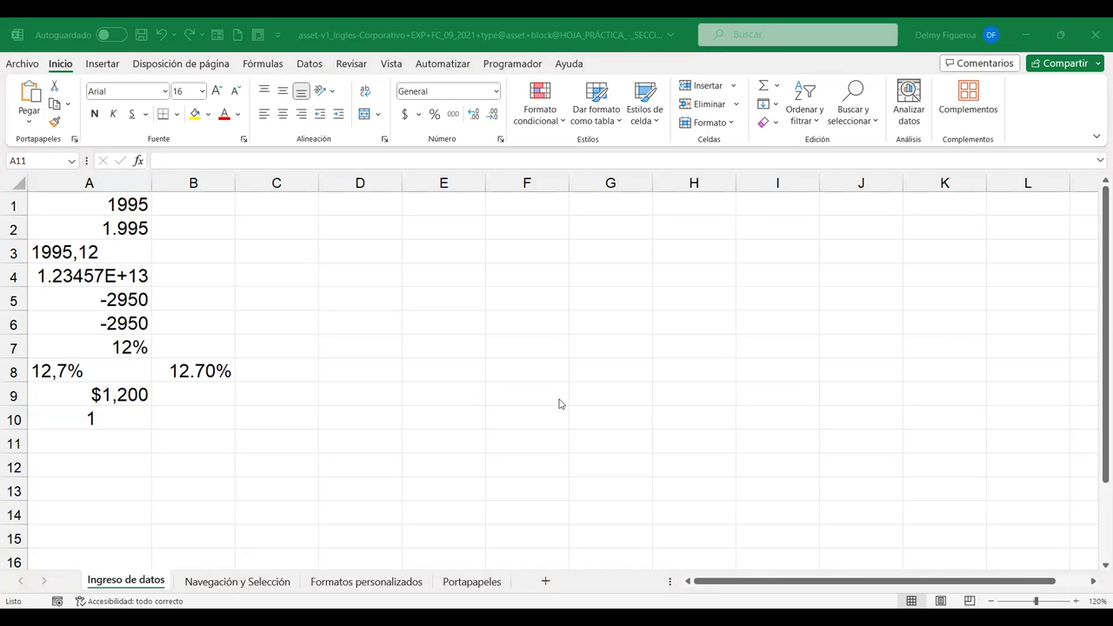
pyautogui.hotkey('alt', 'Tab')
pyautogui.write('0 1/3')
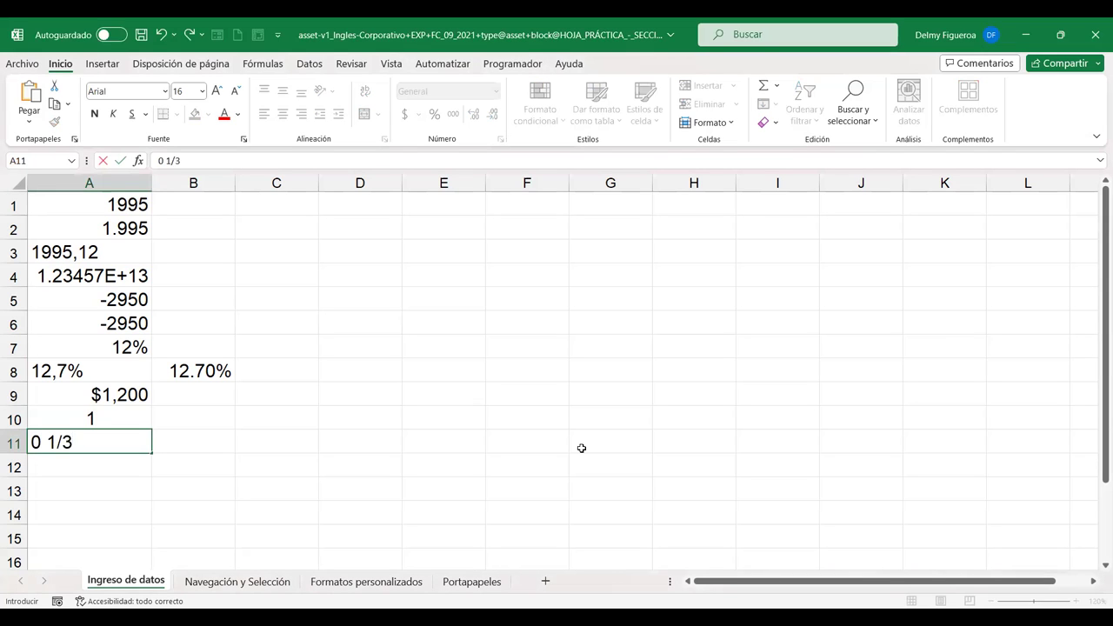
pyautogui.press('Return')
pyautogui.click(128, 447)
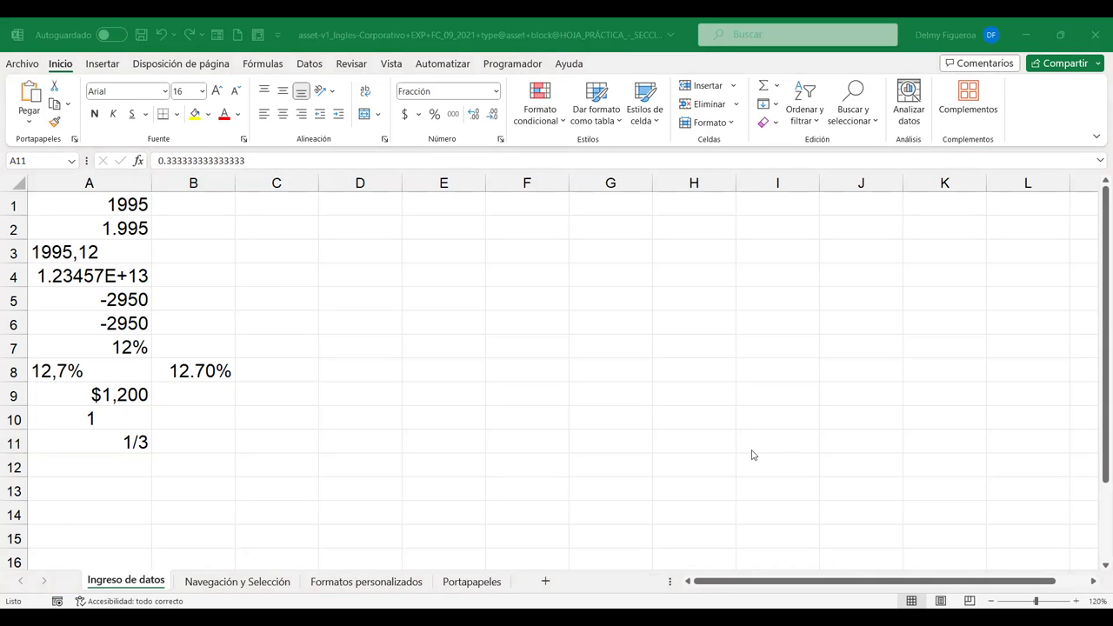
# Enter the fraction 0 12/24 in cell A12 and reselect that cell to check its stored value
pyautogui.click(117, 469)
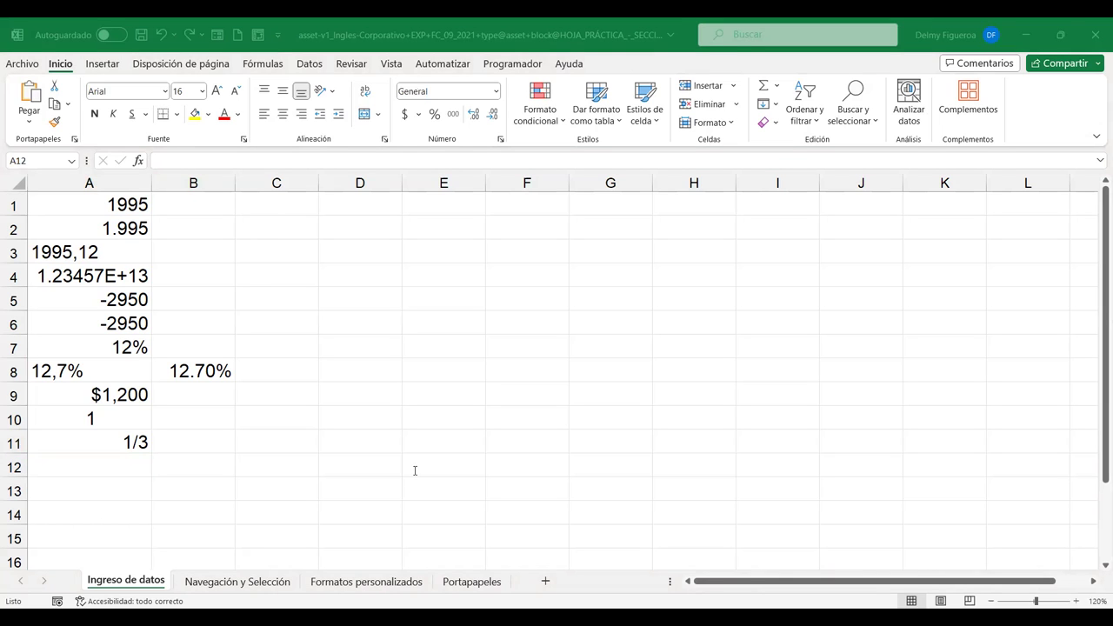
pyautogui.write('0 12/24')
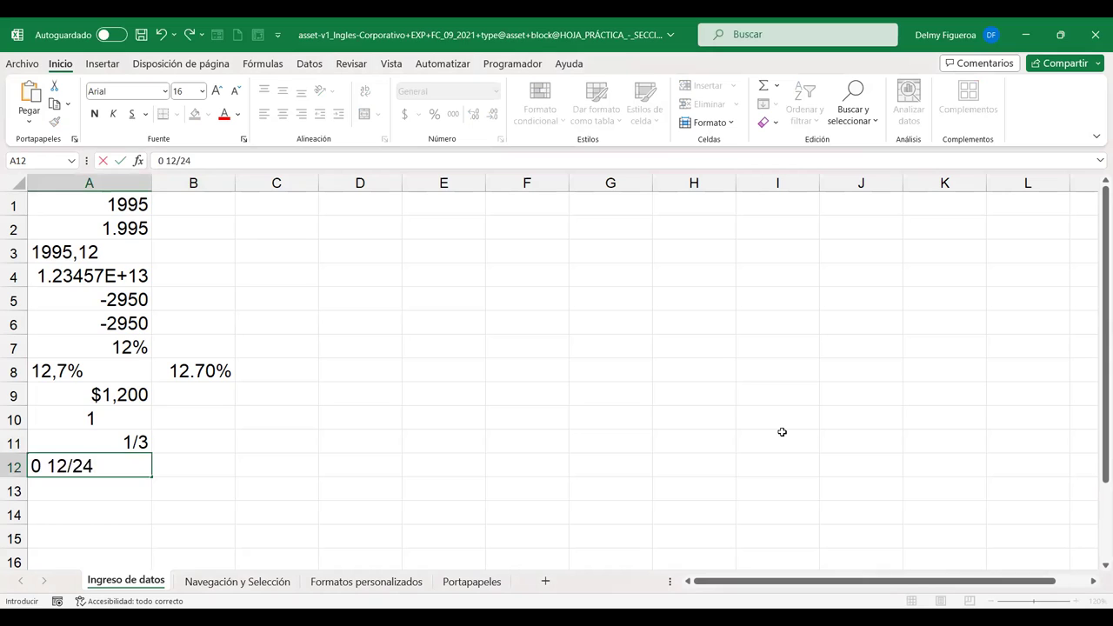
pyautogui.press('Return')
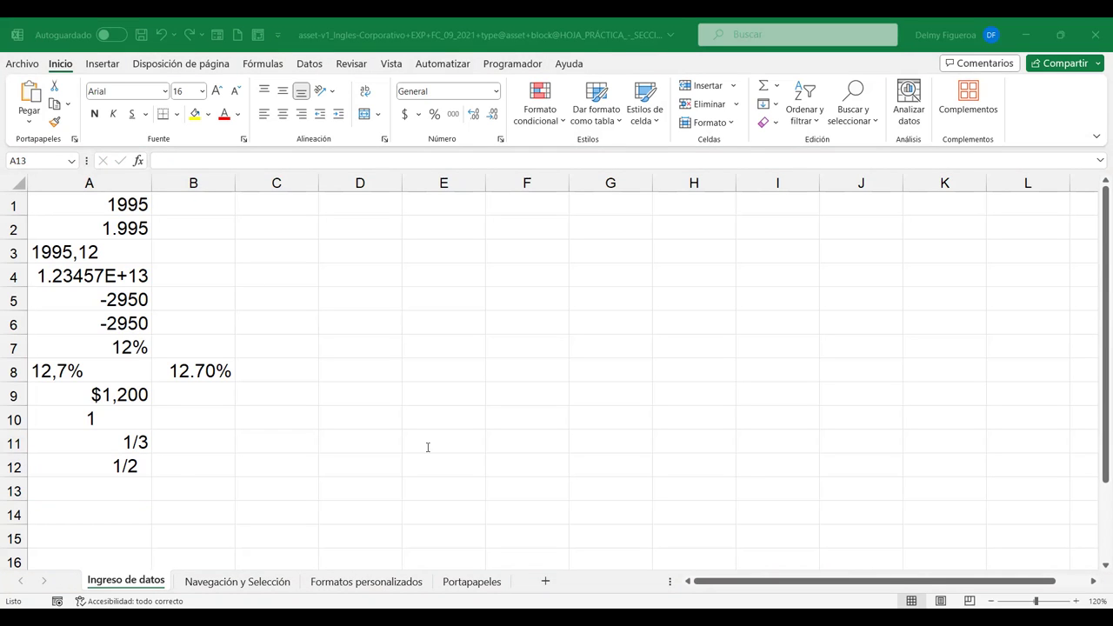
pyautogui.click(127, 461)
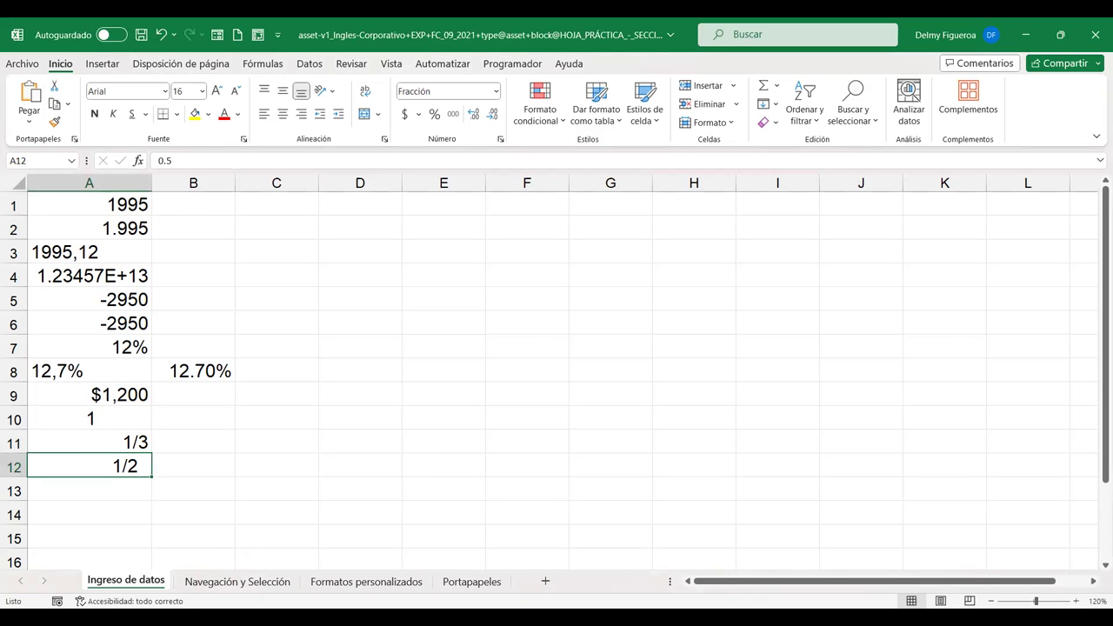
# Enter the date 1/1/1900 in cell B1, widen column B and reselect the date cell
pyautogui.click(204, 207)
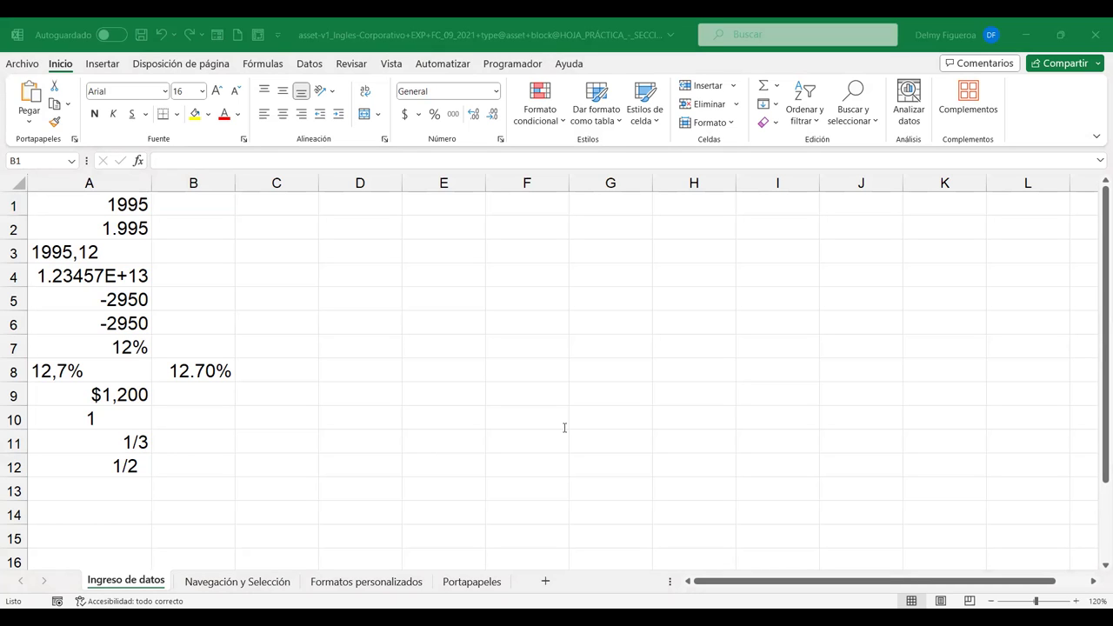
pyautogui.write('1/1/1900')
pyautogui.press('Return')
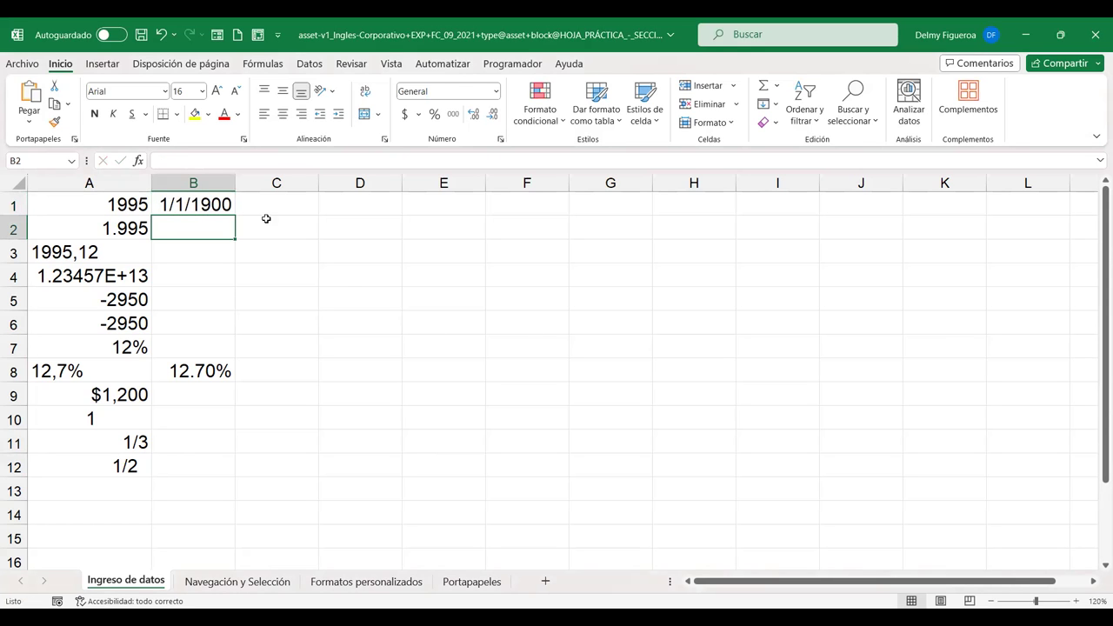
pyautogui.moveTo(235, 183); pyautogui.dragTo(259, 189)
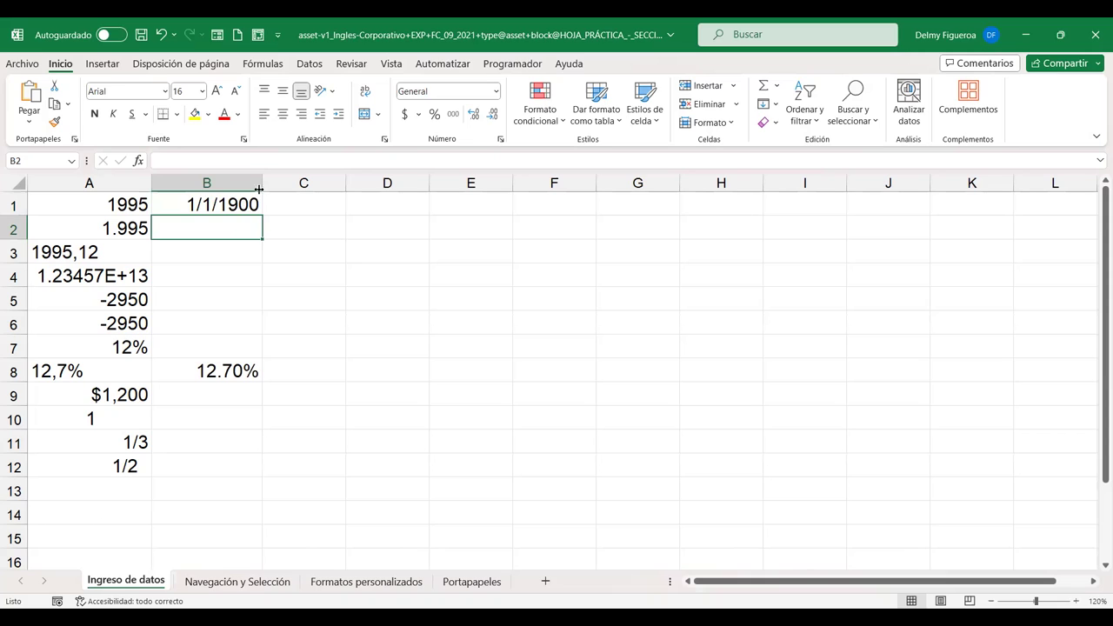
pyautogui.click(242, 208)
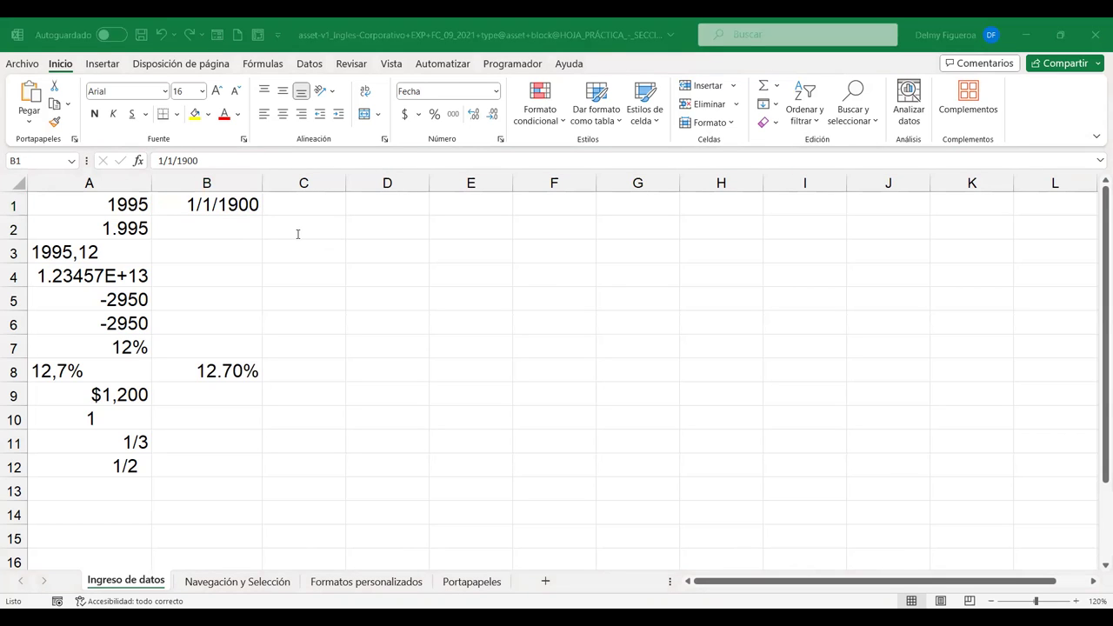
# Enter the date 12-12-1900 with hyphens in cell B2 and the date 1/1/2000 in cell B3
pyautogui.click(219, 232)
pyautogui.write('12-1')
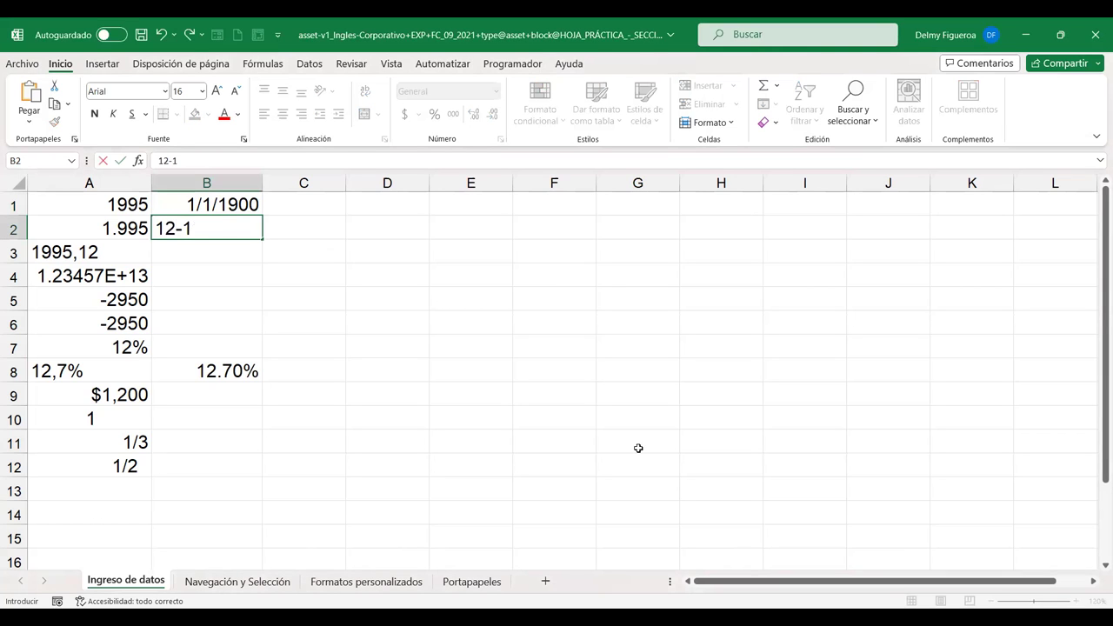
pyautogui.write('2-1900')
pyautogui.press('Return')
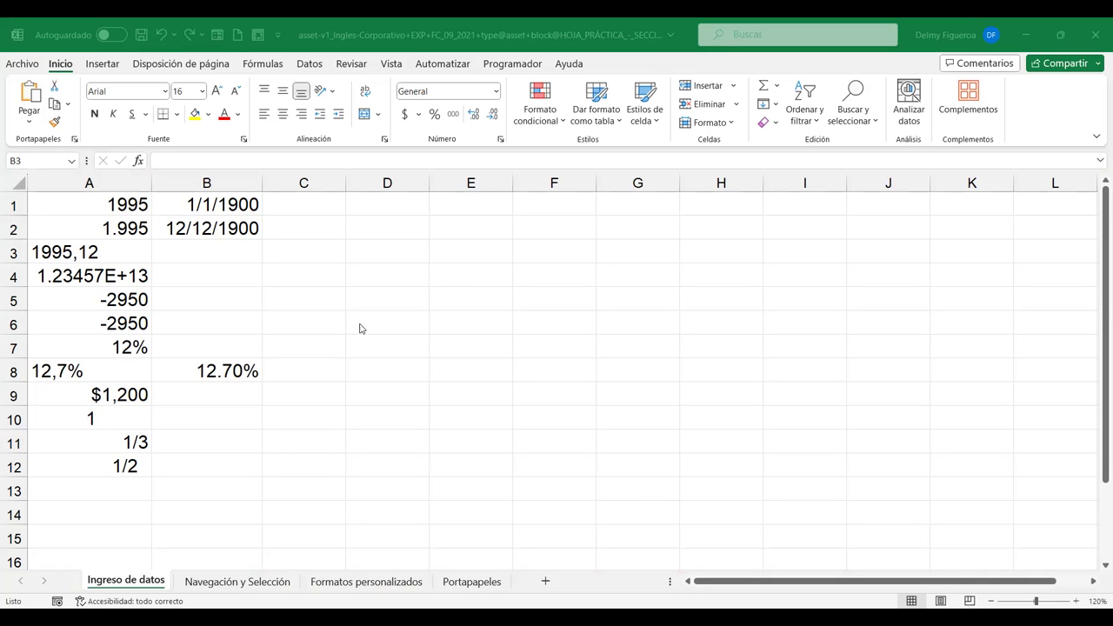
pyautogui.write('1/1/2000')
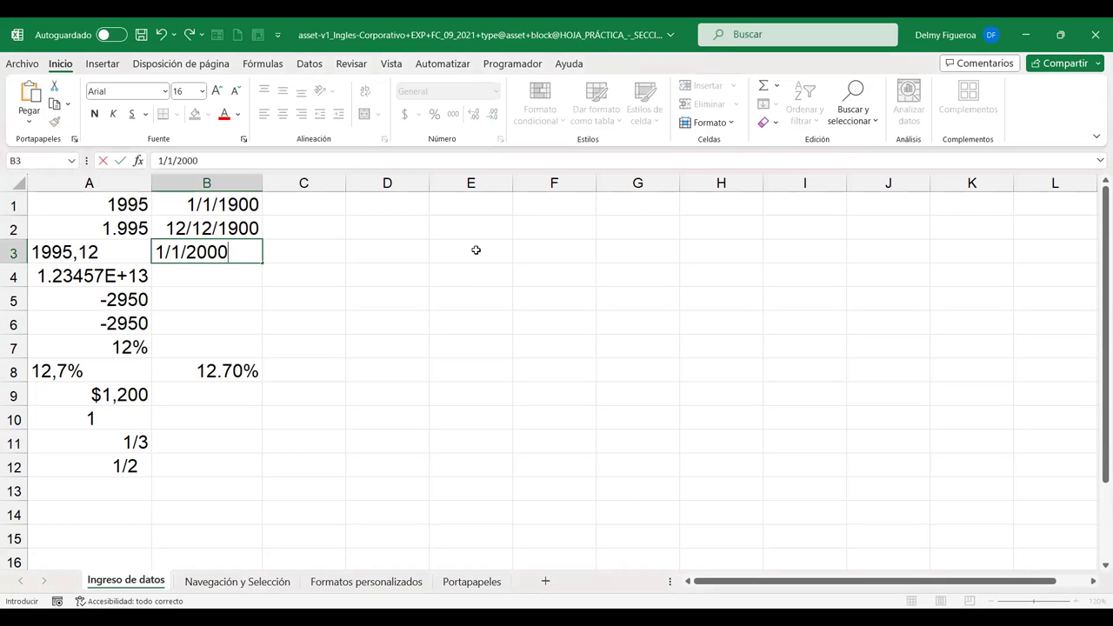
pyautogui.press('Return')
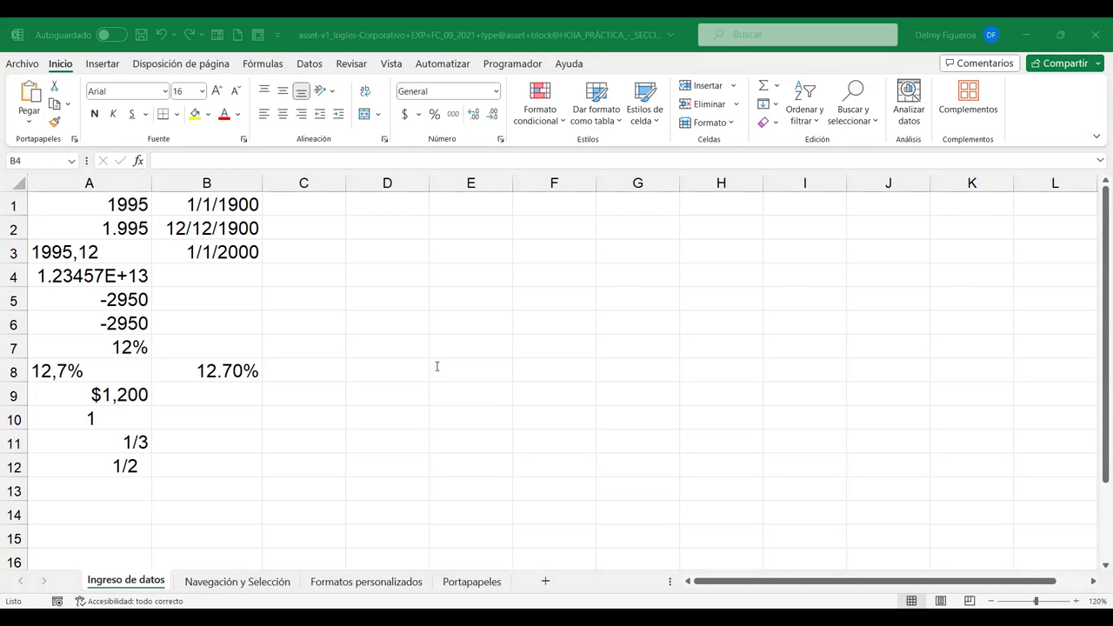
# Enter the invalid date 12/13/1994 in cell B4, widen column B further and reselect that cell
pyautogui.write('12')
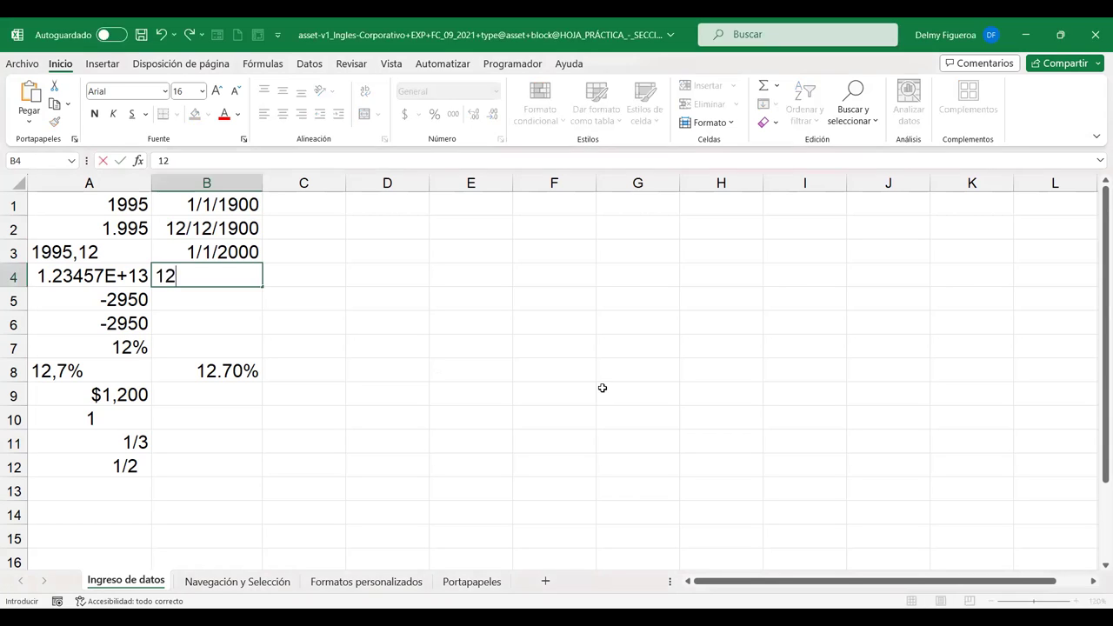
pyautogui.write('/13/1994')
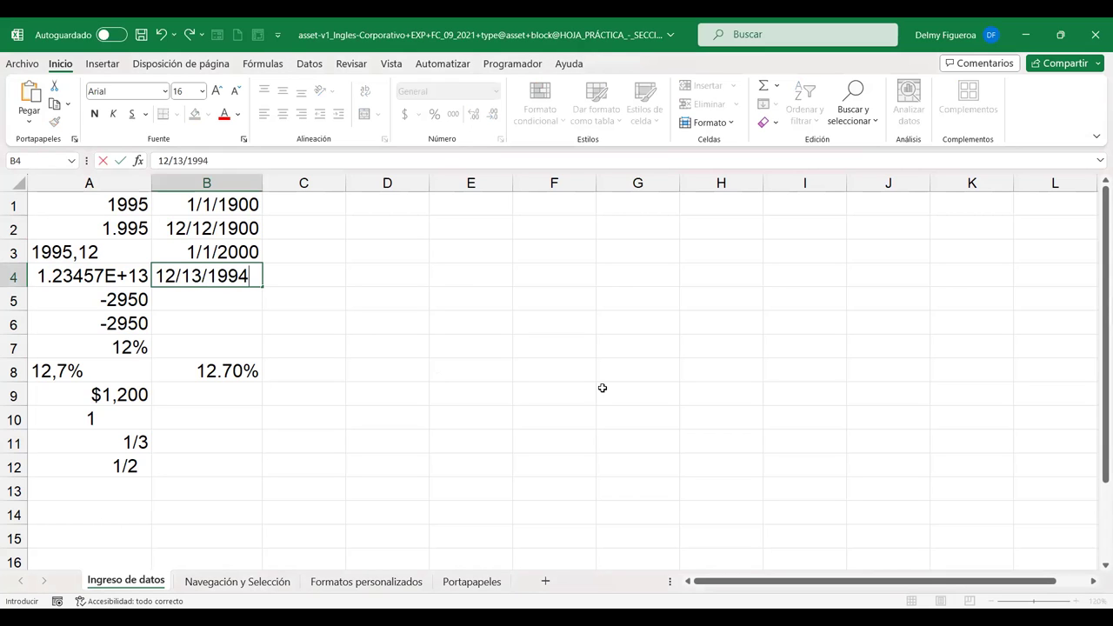
pyautogui.press('Return')
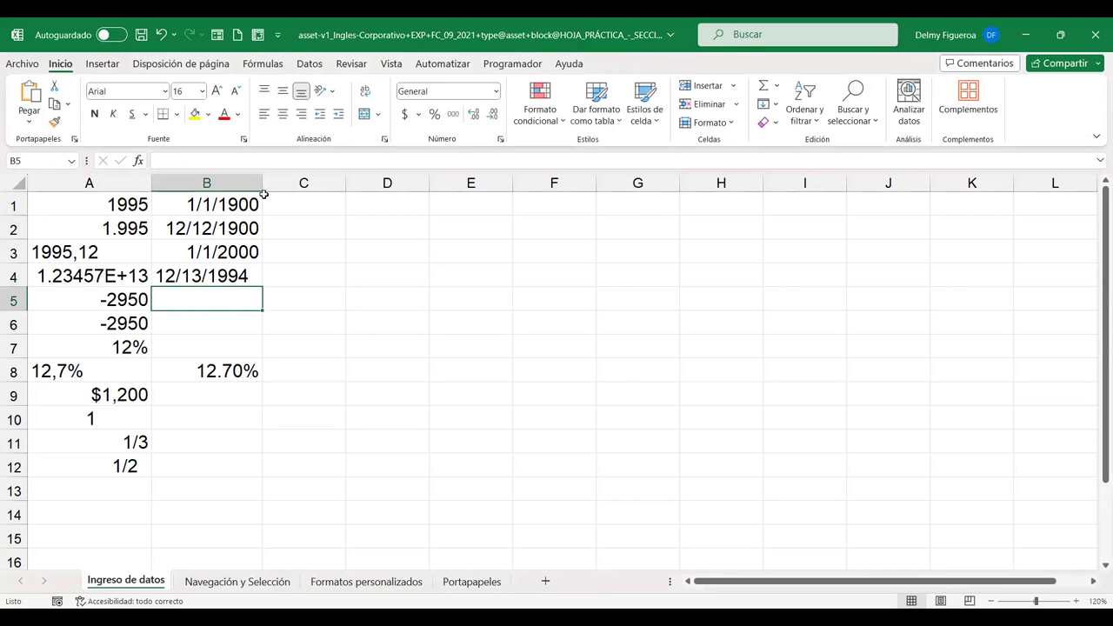
pyautogui.moveTo(262, 184); pyautogui.dragTo(282, 188)
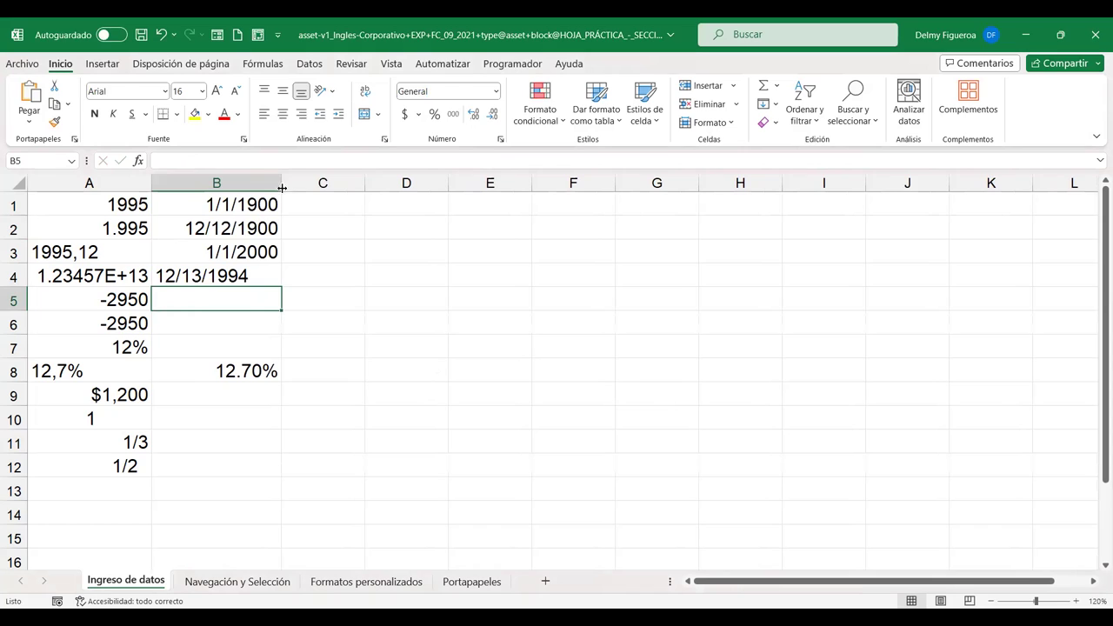
pyautogui.click(275, 276)
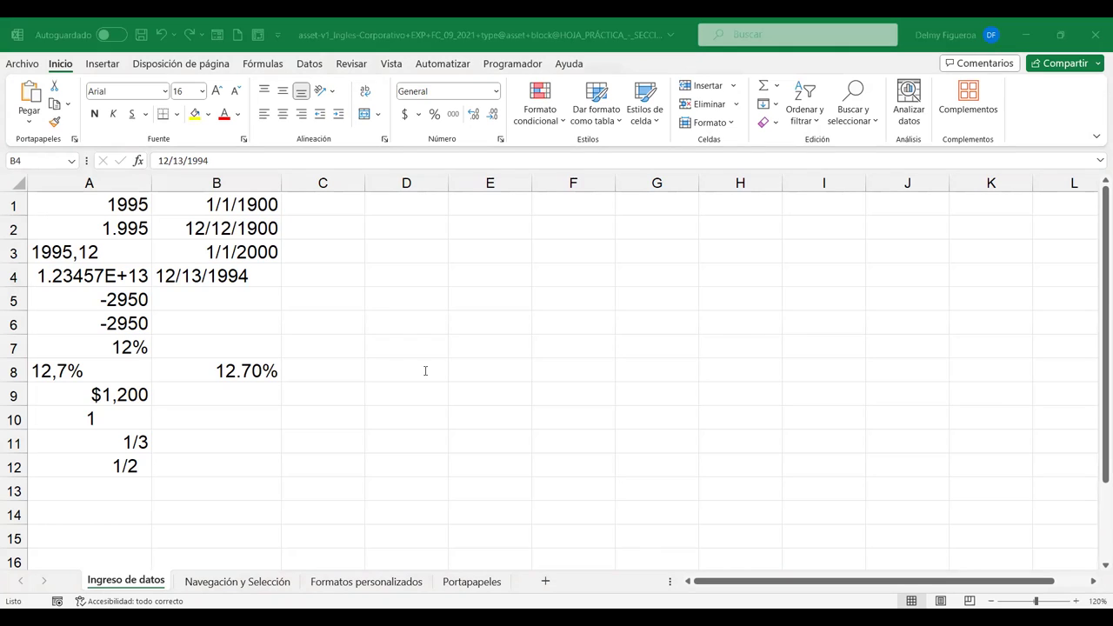
# Enter the nonexistent date 30-02-1994 in cell B5, widen column B slightly and reselect that cell
pyautogui.click(208, 300)
pyautogui.write('30-02-1994')
pyautogui.press('Return')
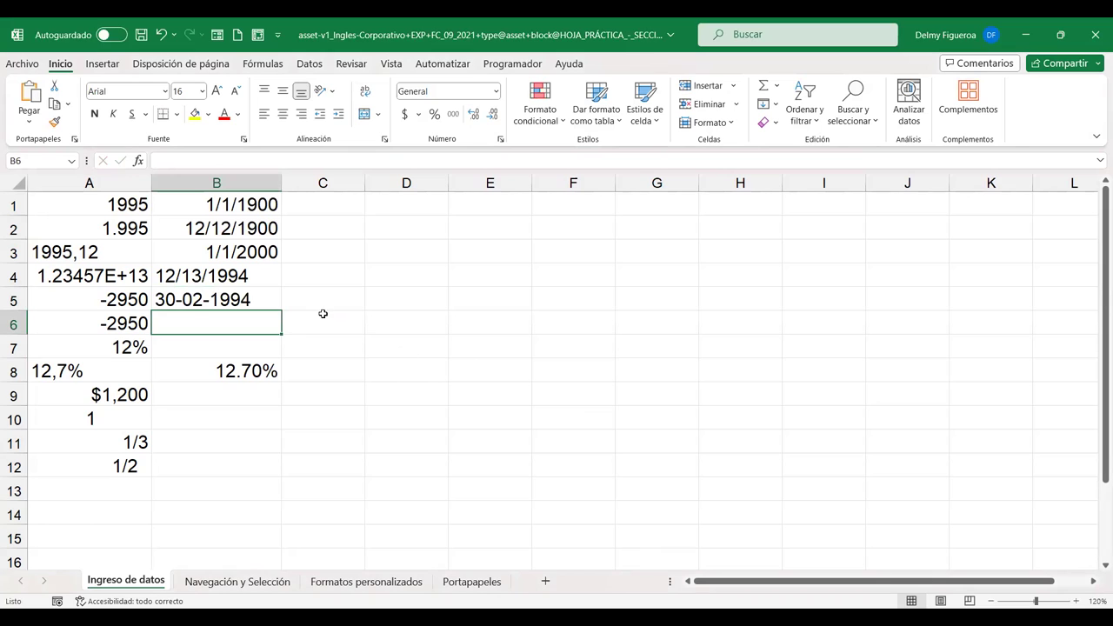
pyautogui.moveTo(281, 180); pyautogui.dragTo(285, 180)
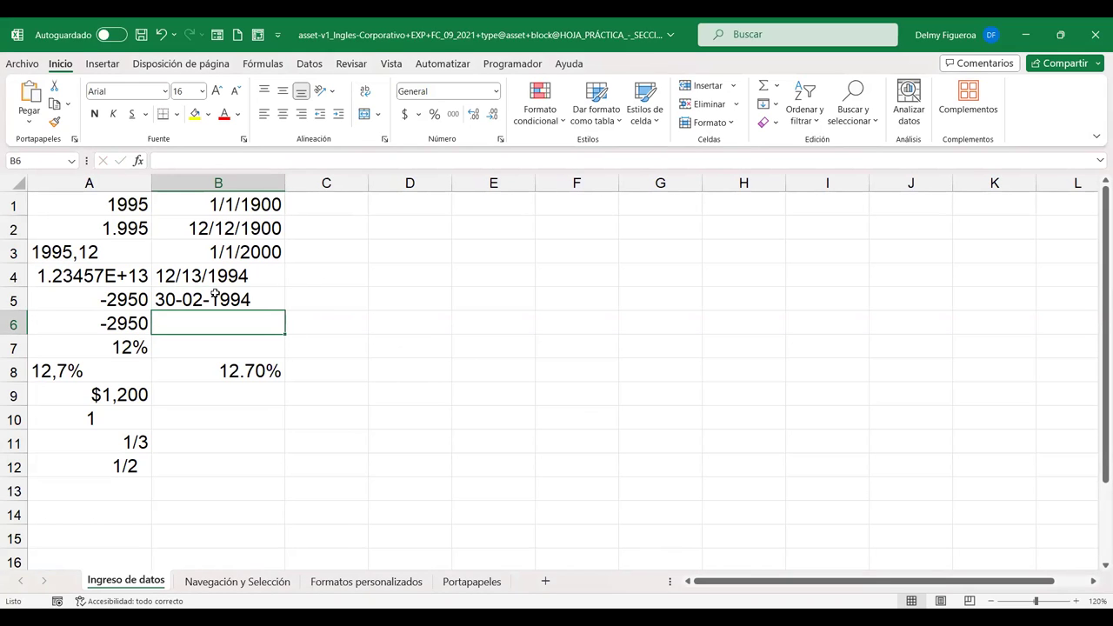
pyautogui.click(215, 294)
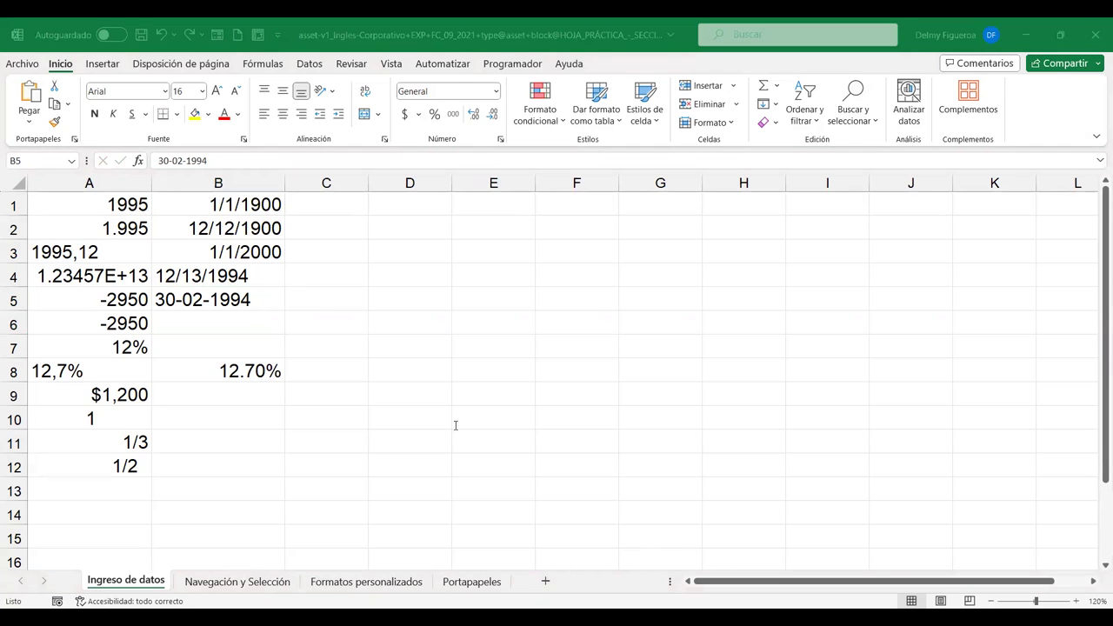
# Select the empty cell B9 beside the currency amount in column A
pyautogui.click(209, 320)
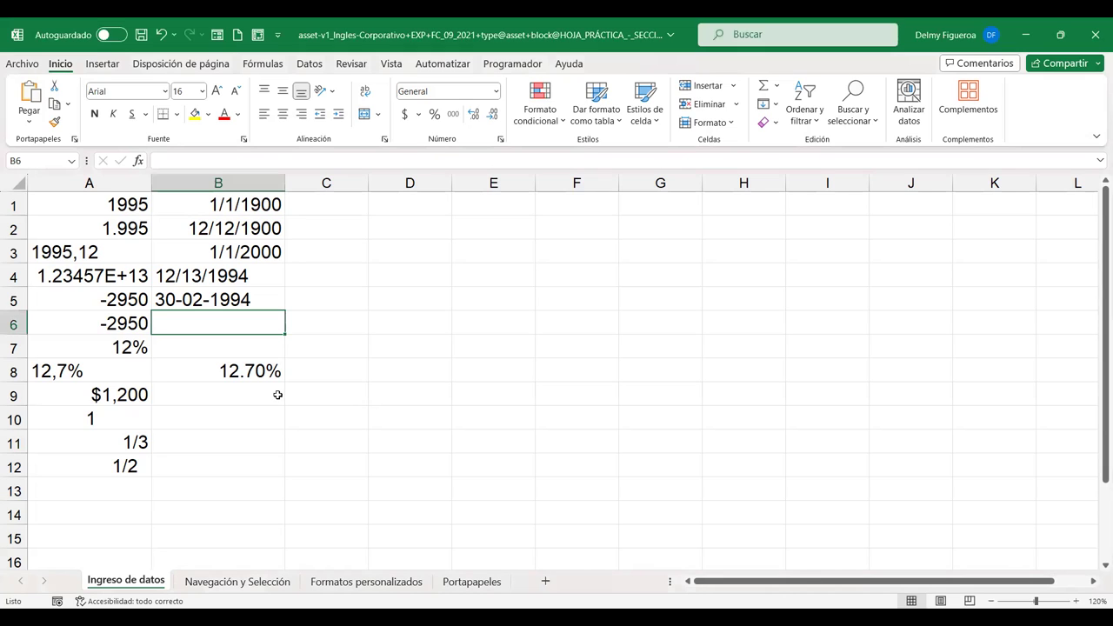
pyautogui.click(250, 390)
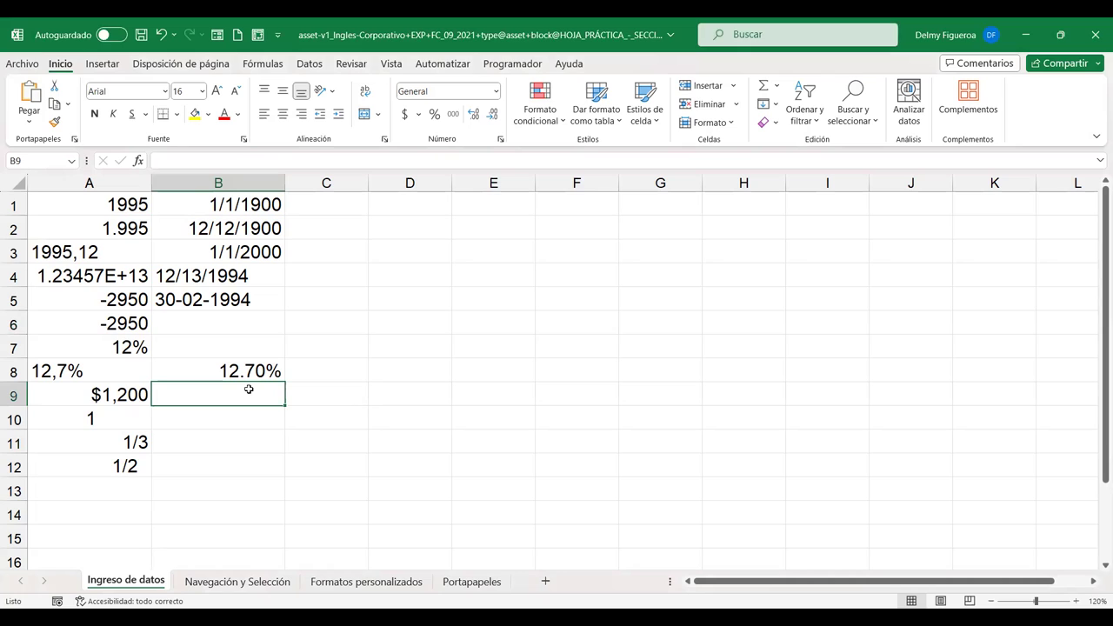